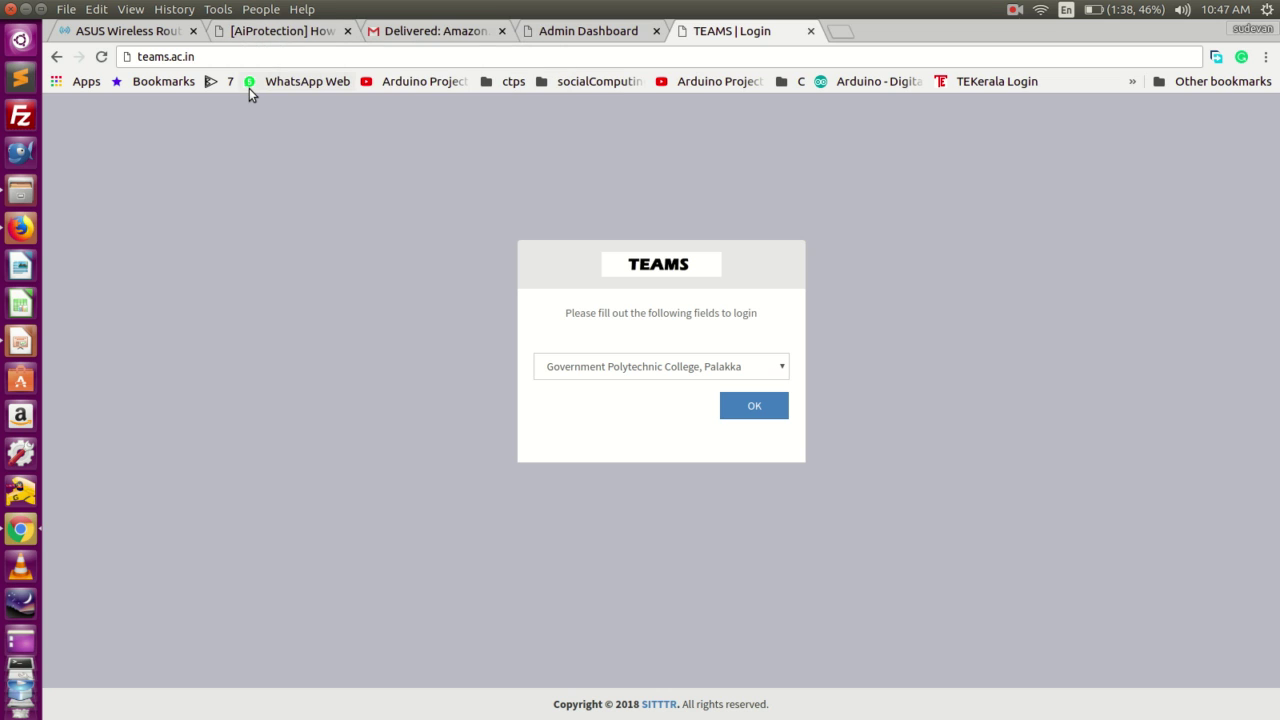
Step: Load teams.ac.in and confirm Government Polytechnic College, Palakkad as the college to reach the login form
key(Return)
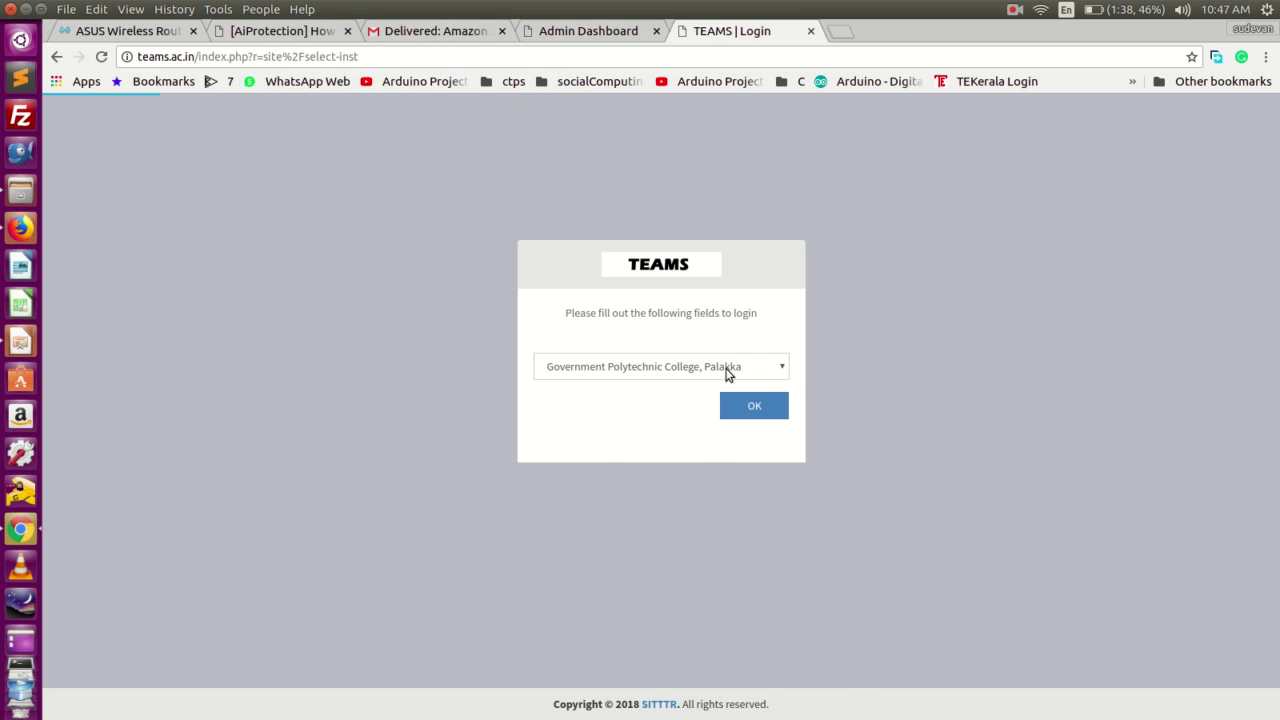
click(727, 370)
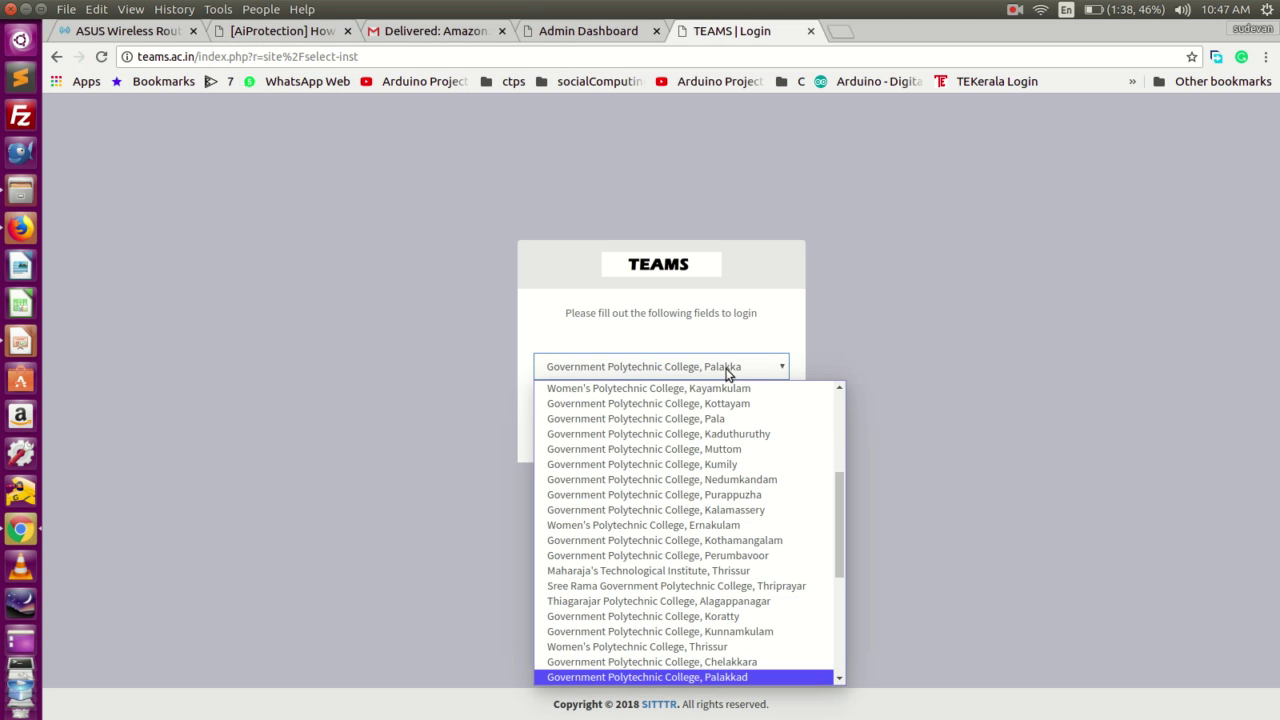
click(727, 370)
click(748, 408)
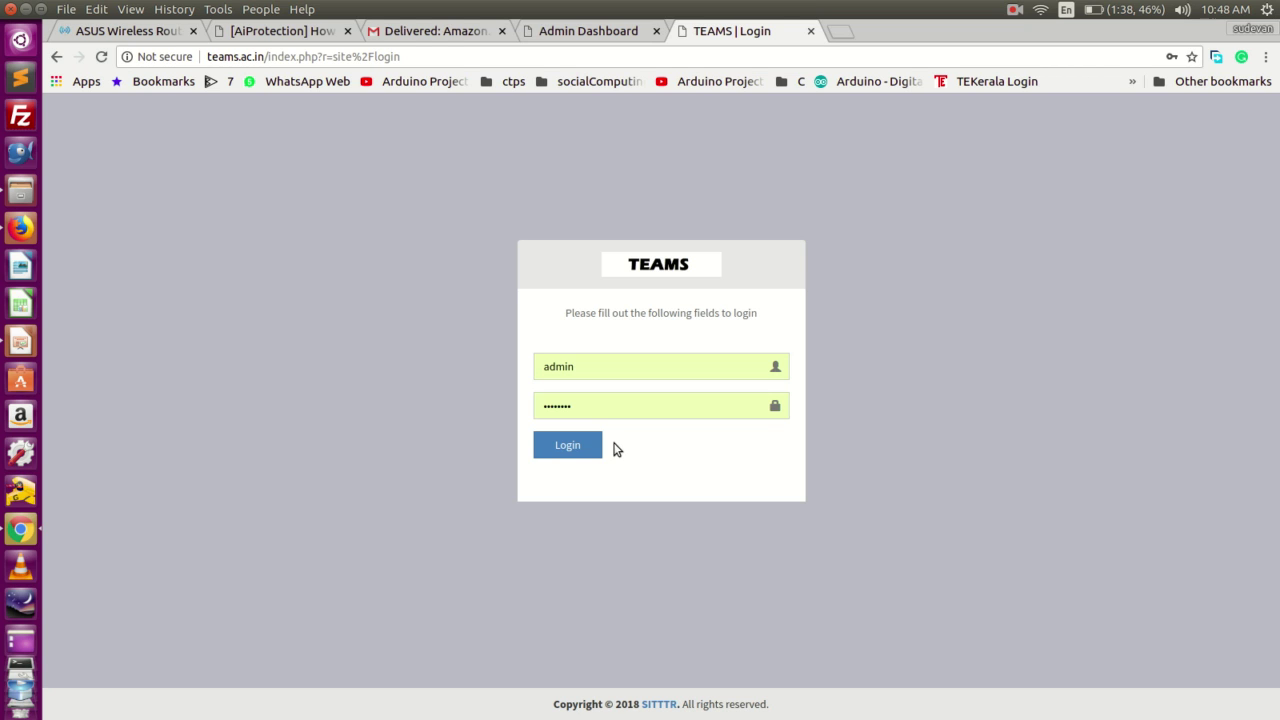
Step: Replace the username with the faculty account name from autofill and log in with the saved password
click(624, 369)
double_click(624, 369)
text(sudevan_)
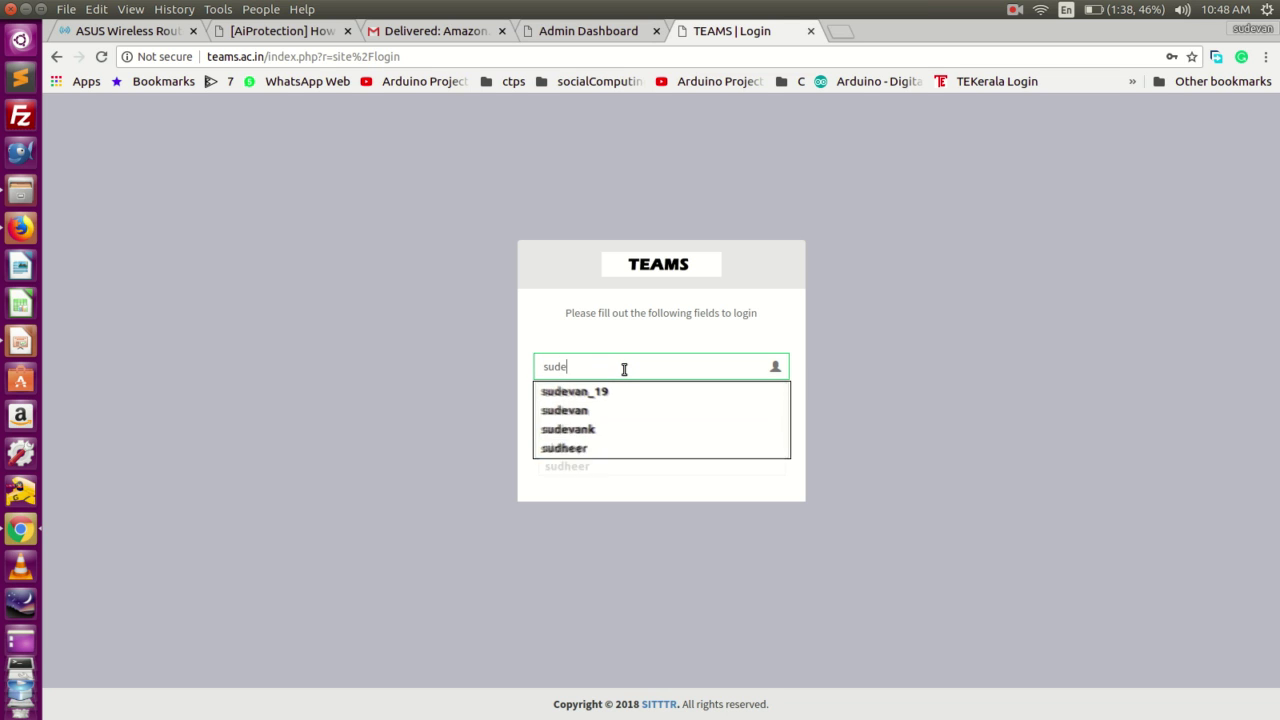
key(Down)
key(Return)
key(Return)
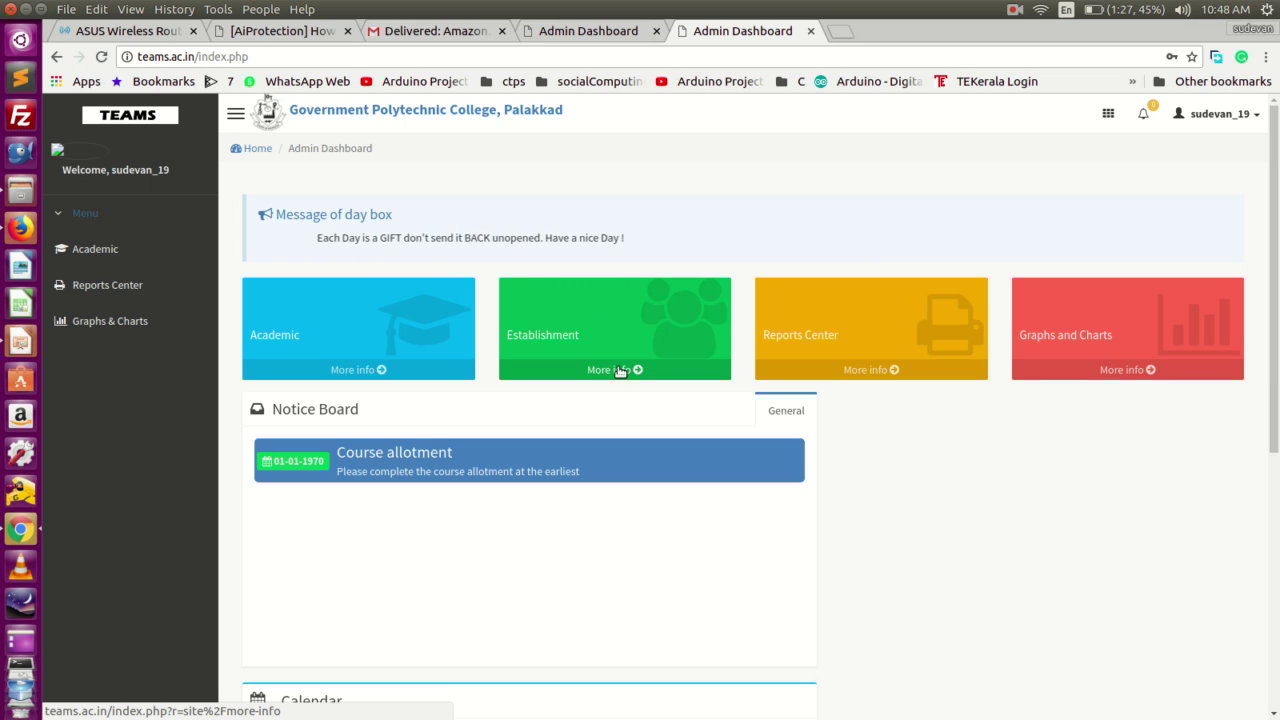
Step: Go to Academic > Subject Log, open Computer Network Engineering Lab and start a new entry
click(116, 252)
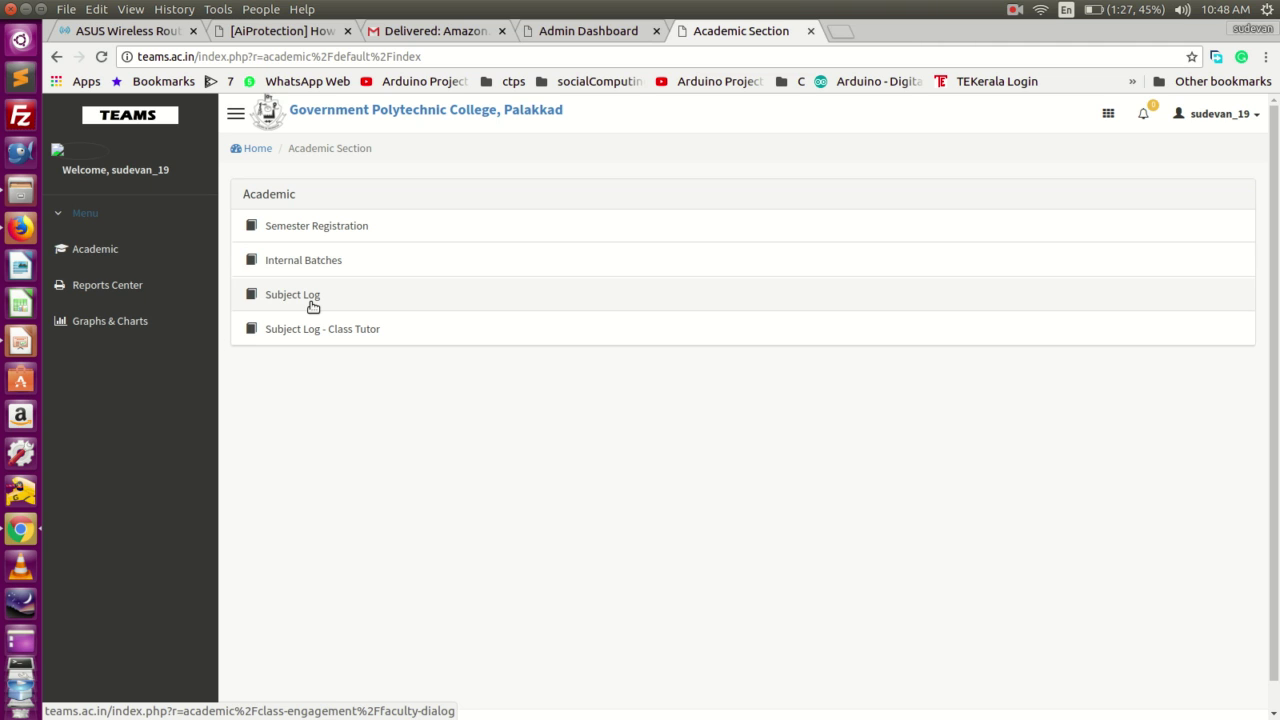
click(312, 306)
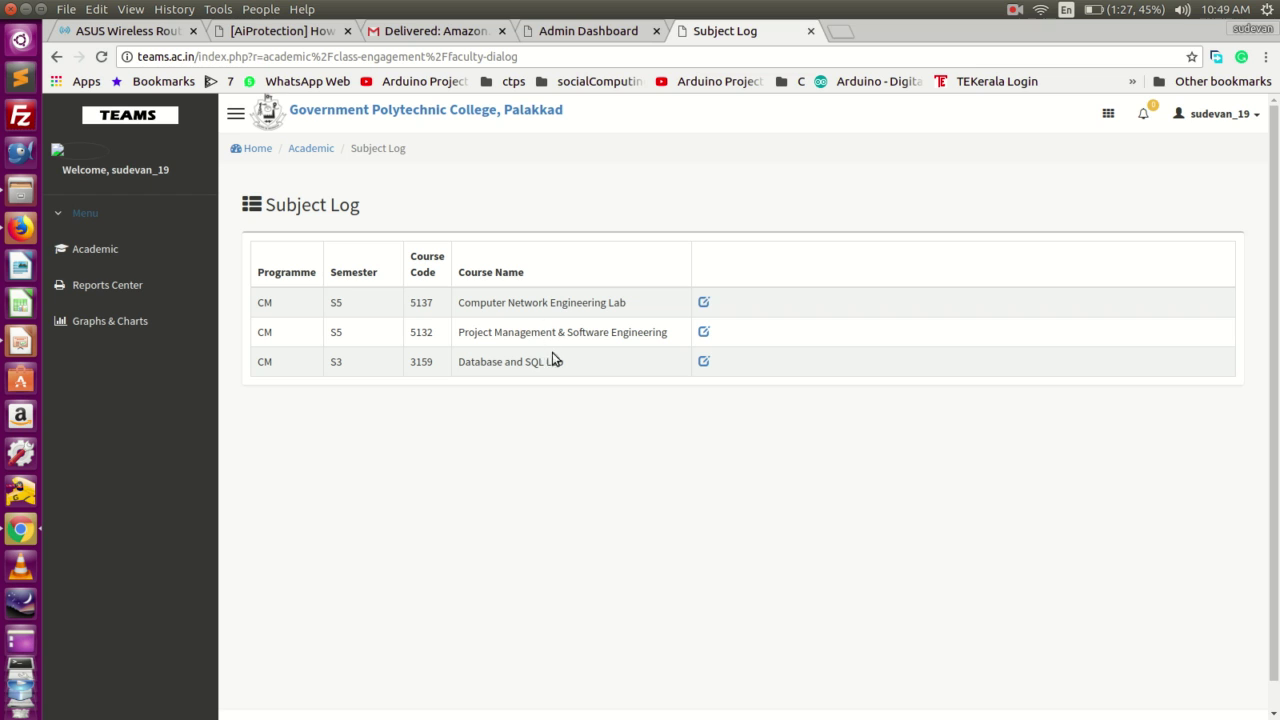
click(703, 303)
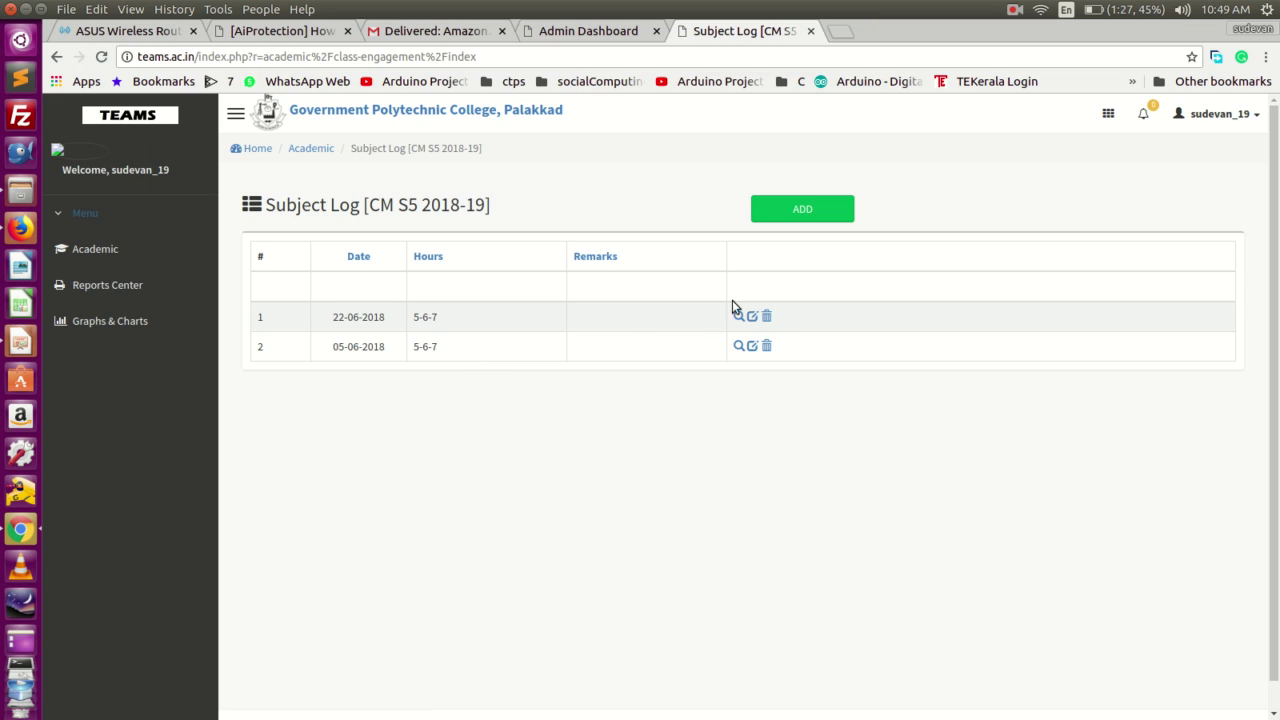
click(818, 214)
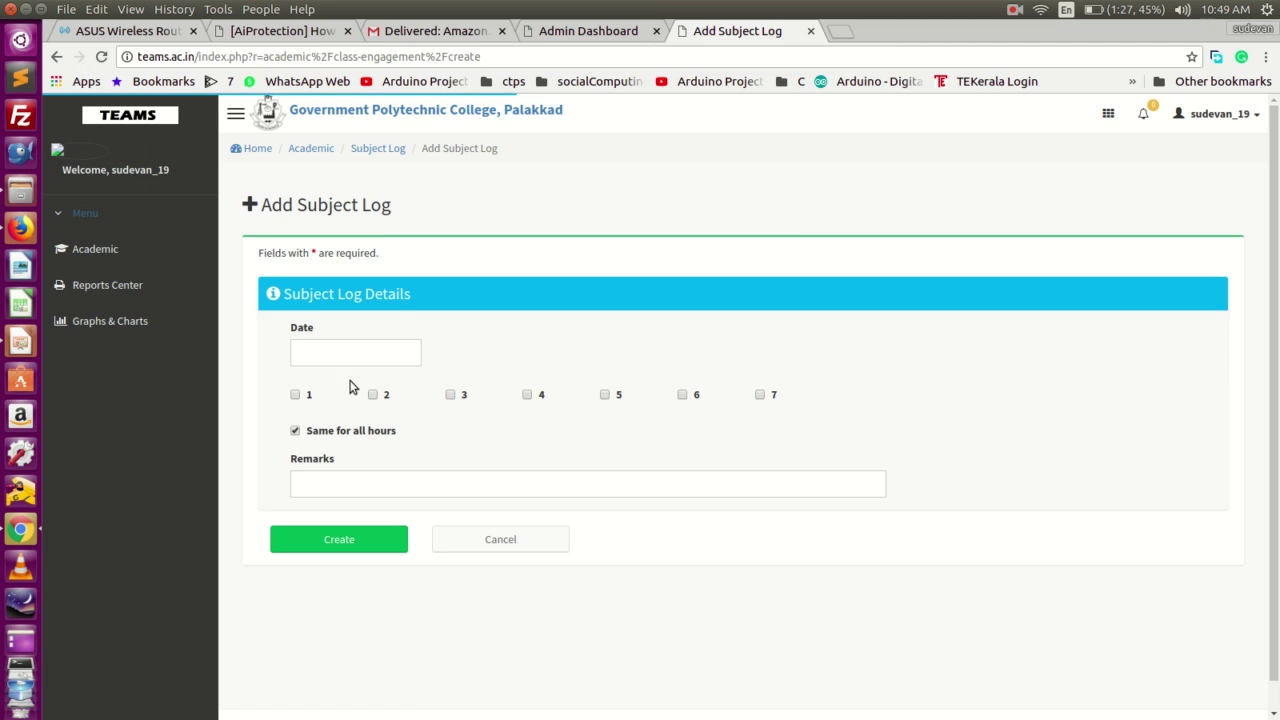
Step: Set the entry date to 06-06-2018 and select hours 5, 6 and 7
click(354, 347)
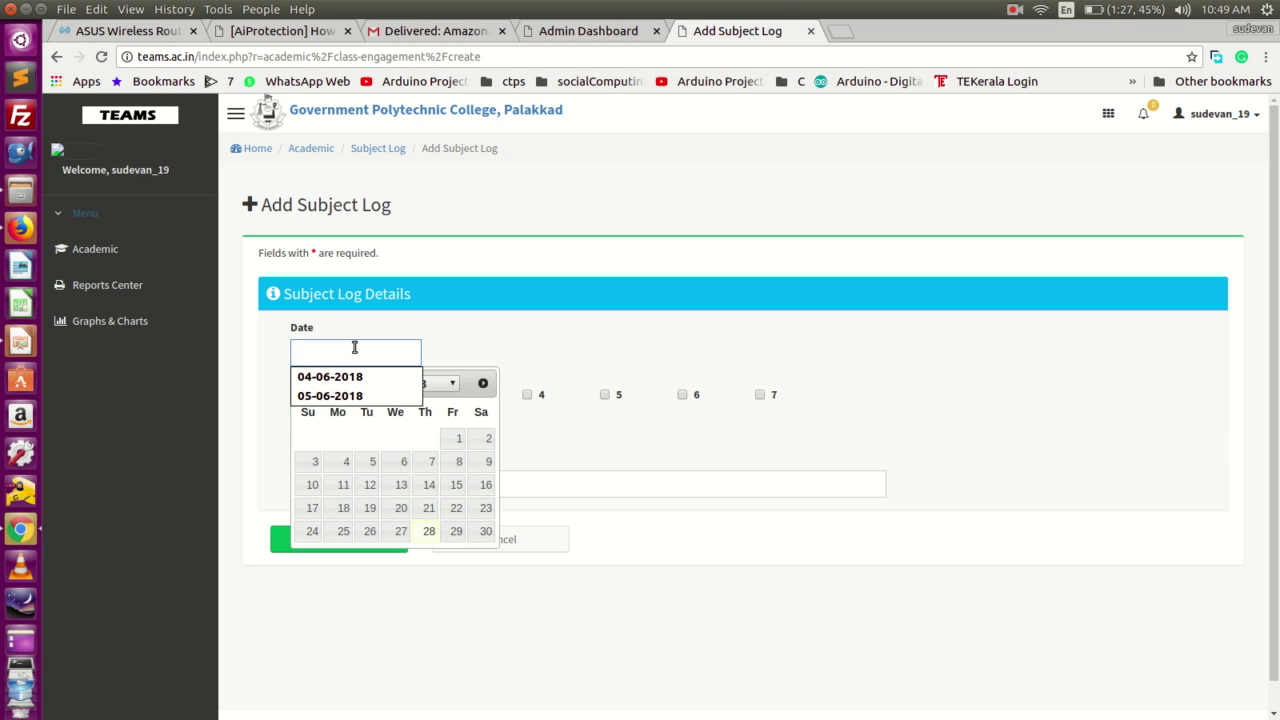
click(406, 462)
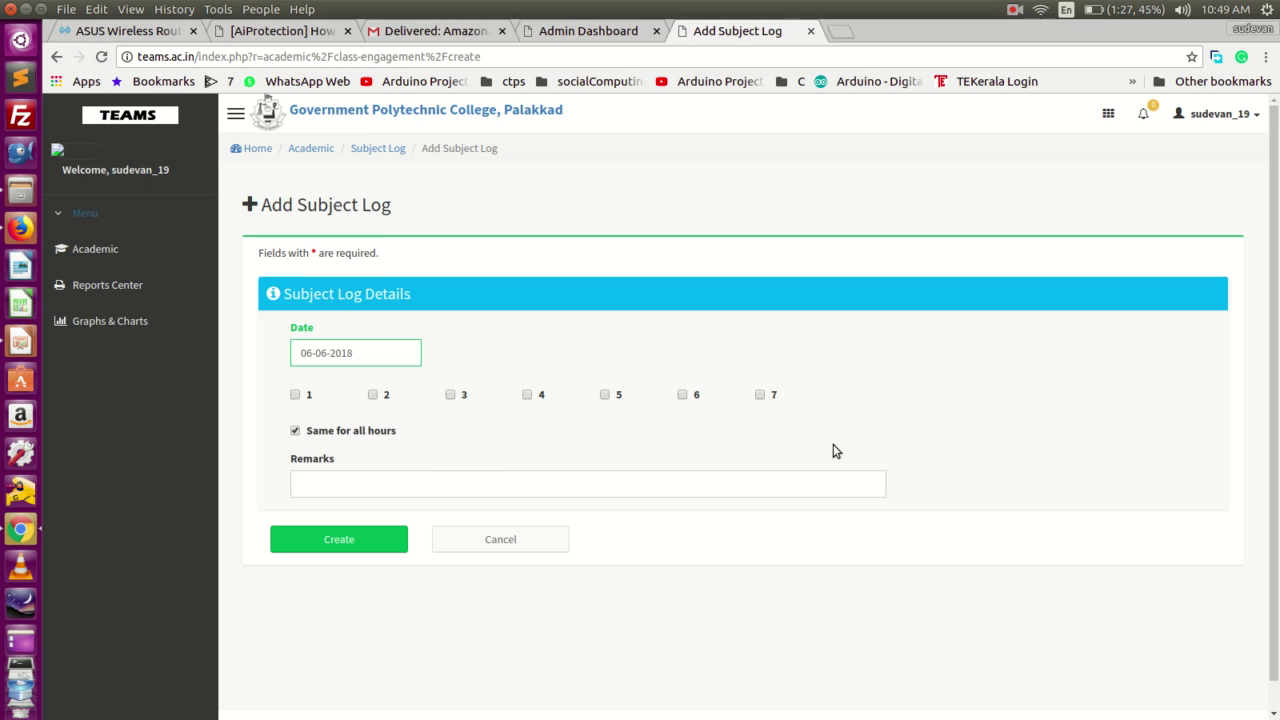
click(606, 396)
click(681, 396)
click(760, 396)
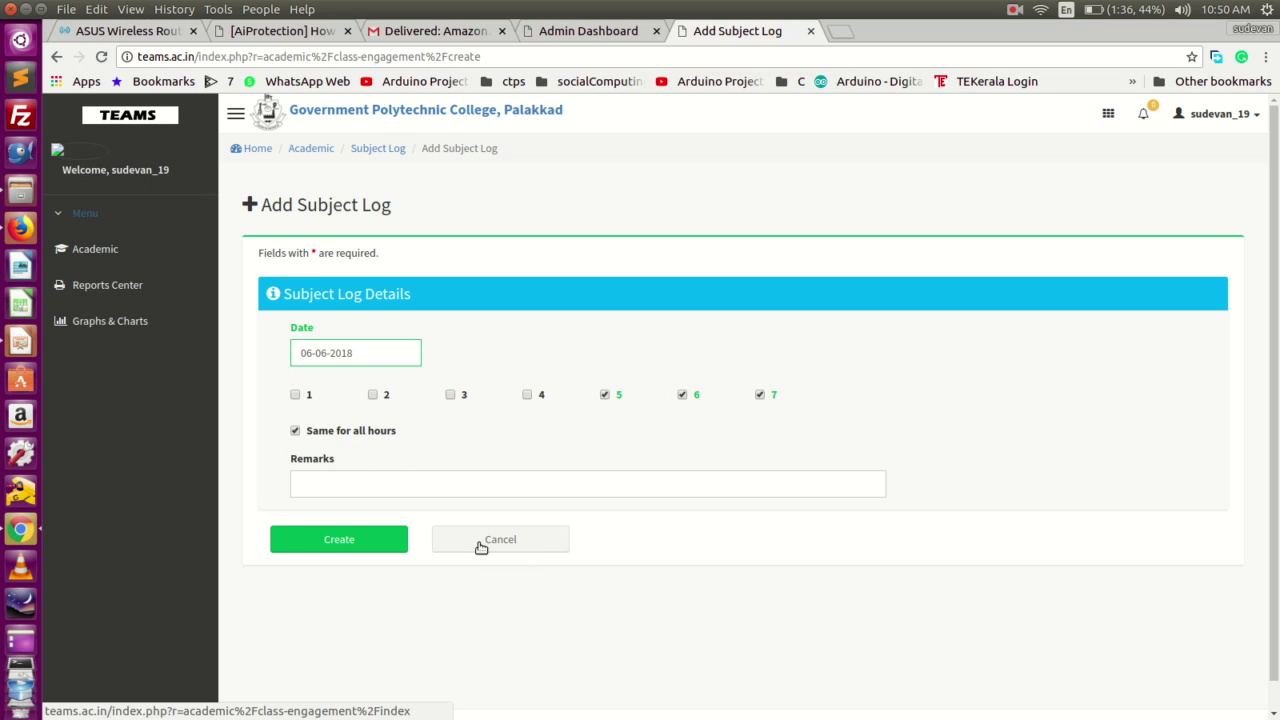
Step: Recheck the 06-06-2018 date, keep 'Same for all hours' checked and create the entry
click(1014, 12)
click(1022, 47)
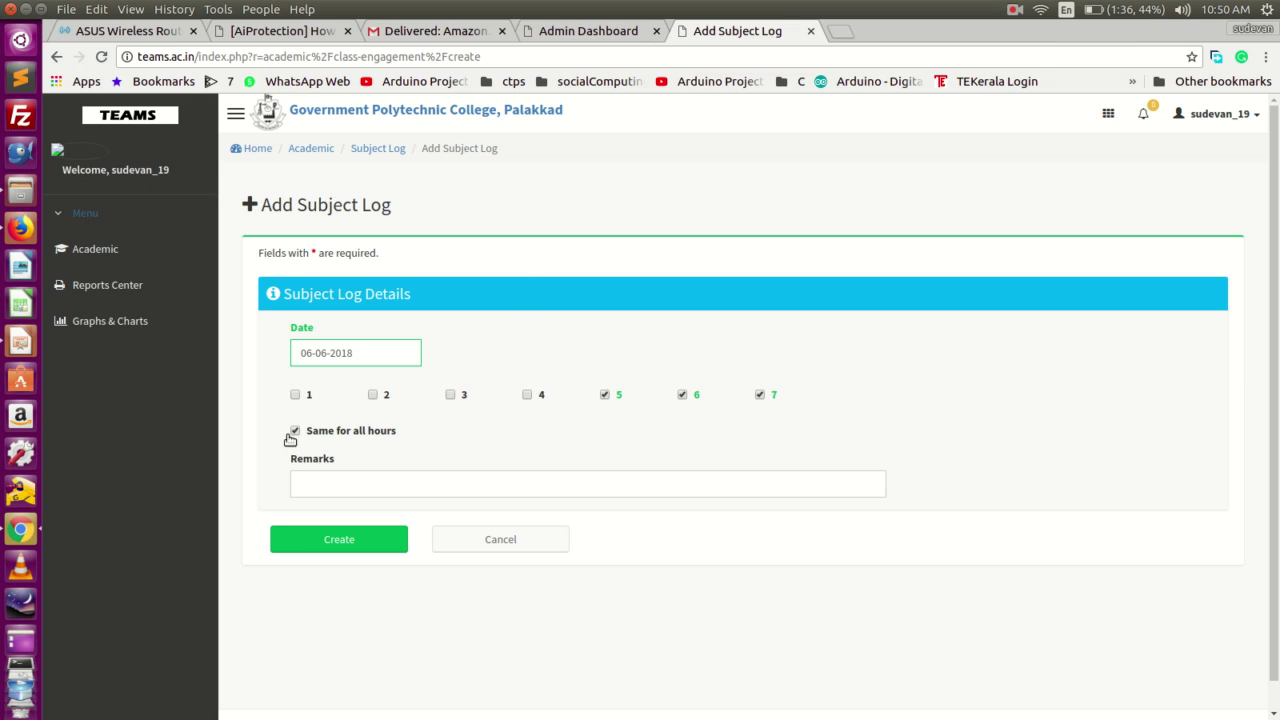
click(369, 355)
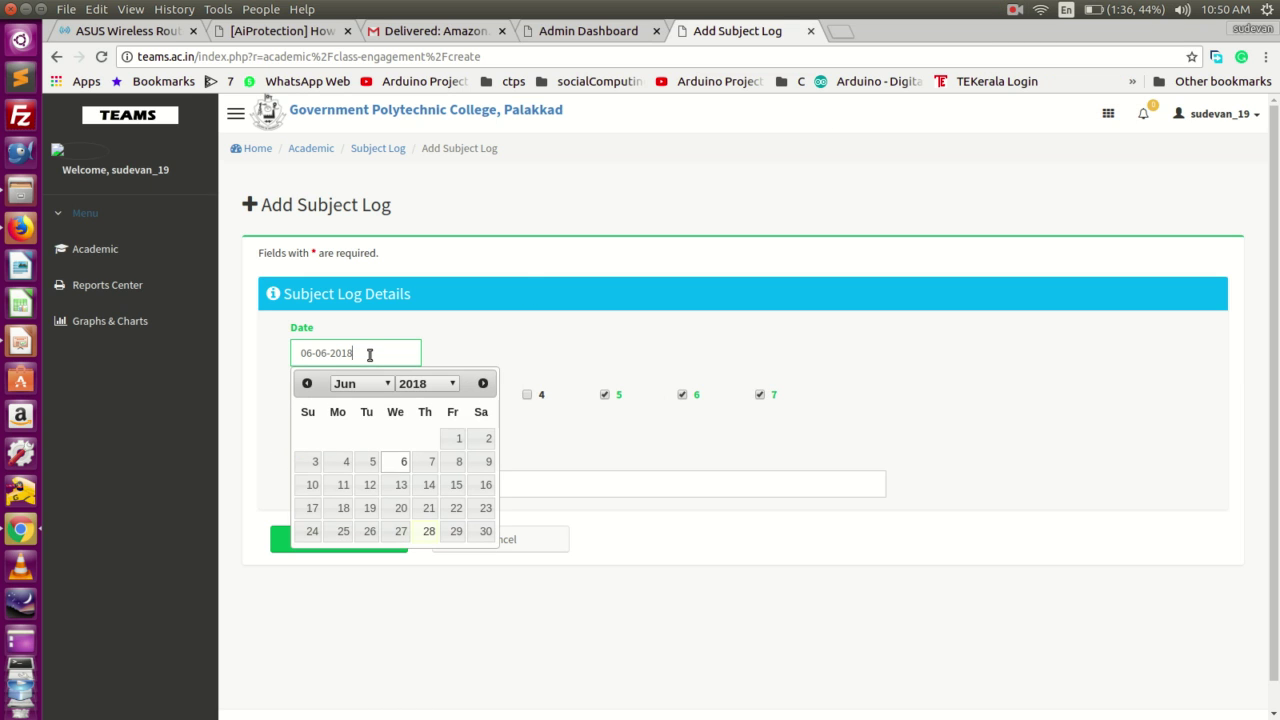
click(401, 462)
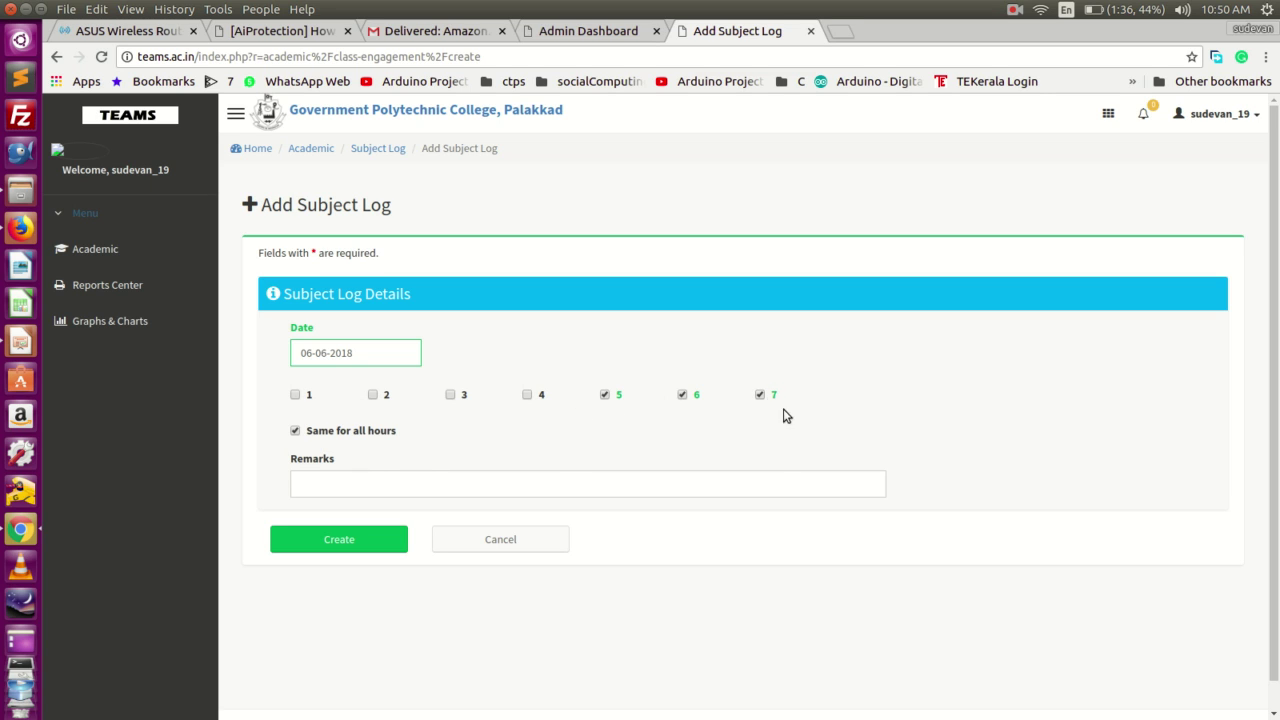
double_click(296, 431)
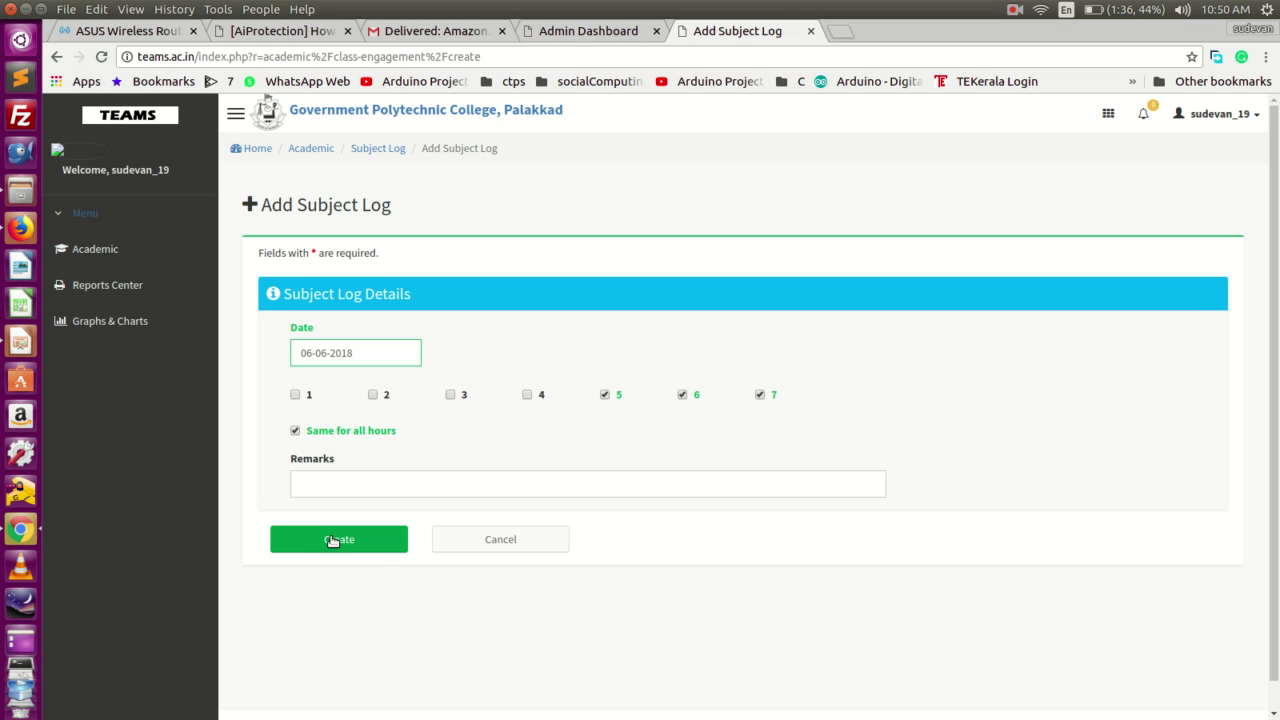
click(323, 474)
click(328, 547)
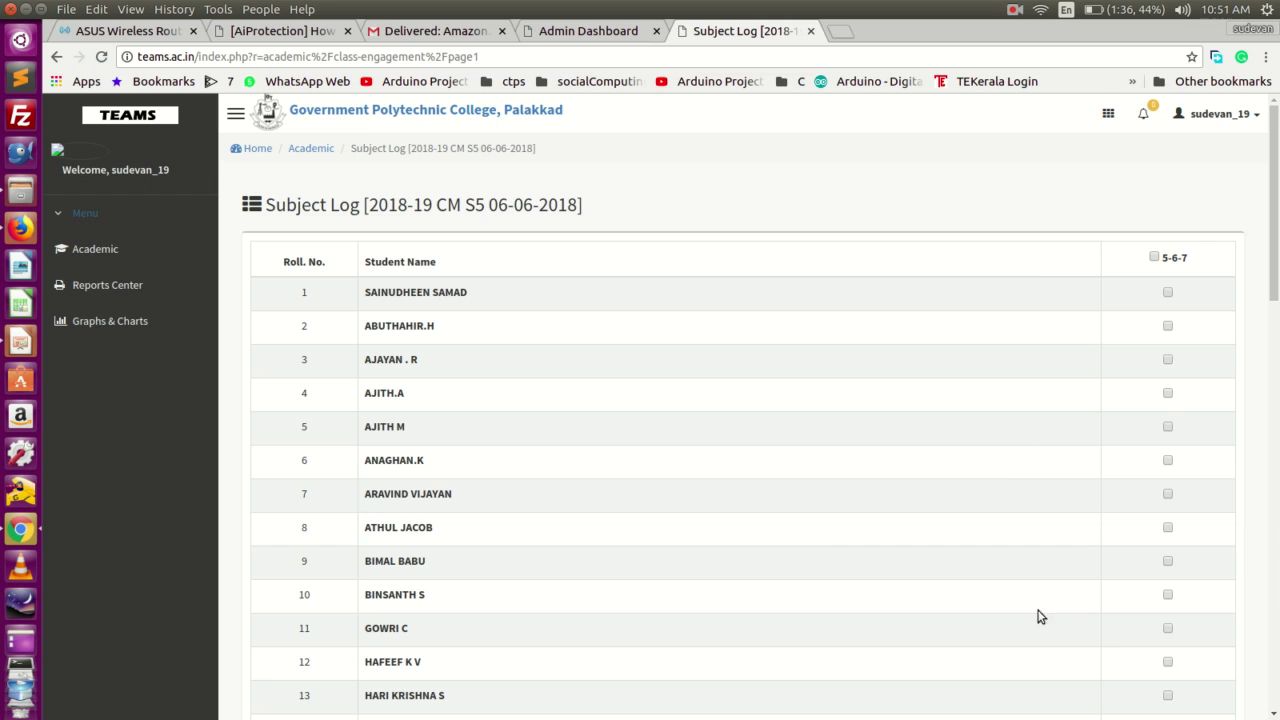
Step: Mark every student present for periods 5-6-7 and proceed to the Add Topic page
scroll(1222, 621, down, 2)
scroll(1222, 621, up, 2)
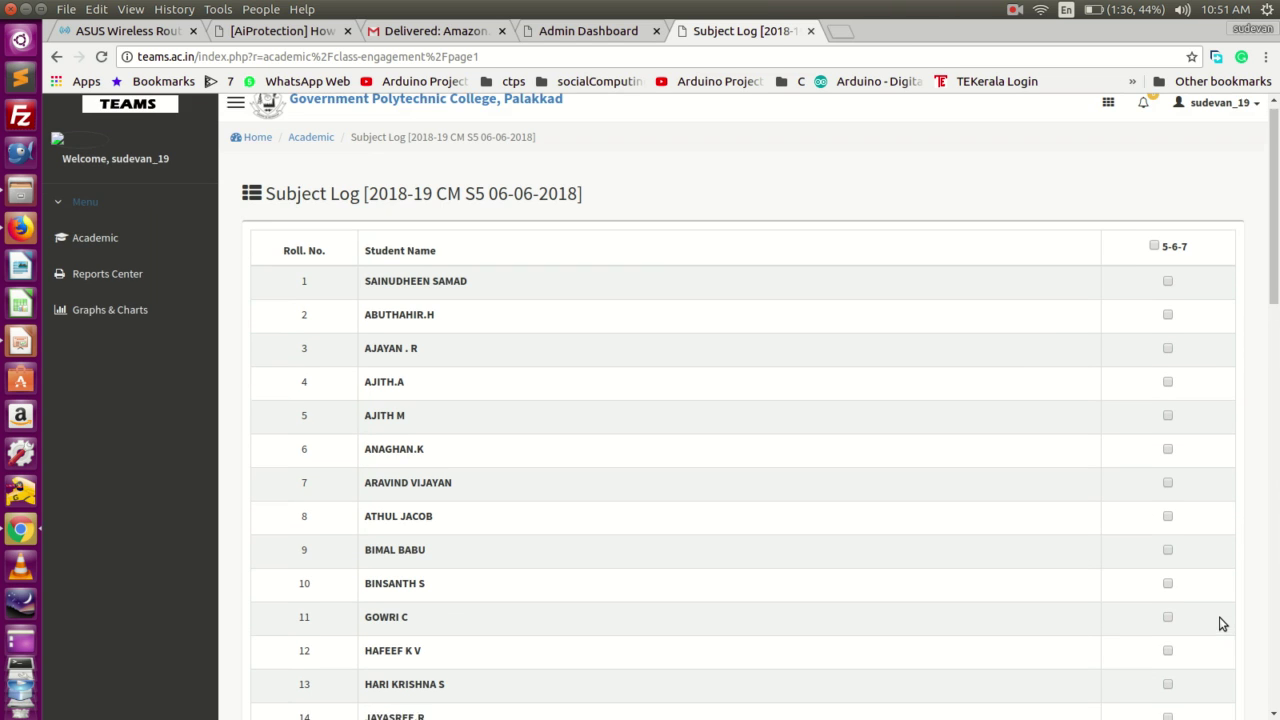
click(1154, 257)
scroll(1109, 430, down, 2)
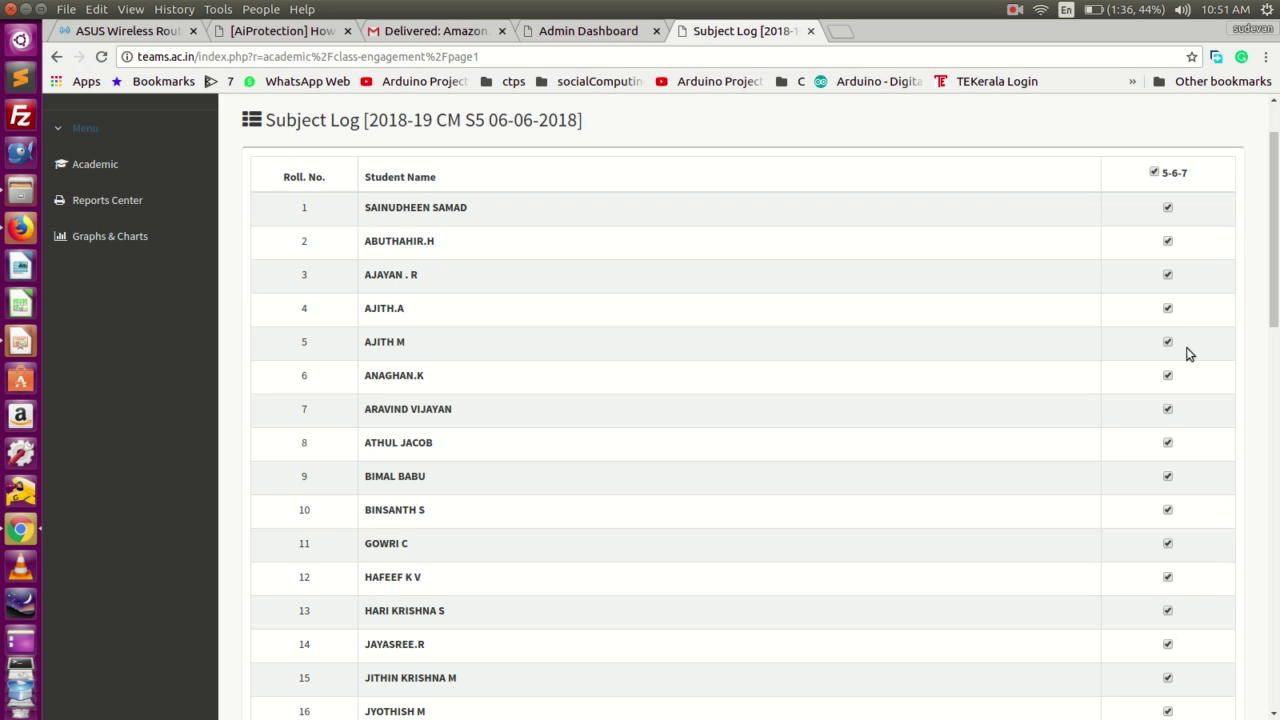
click(1015, 9)
click(1075, 46)
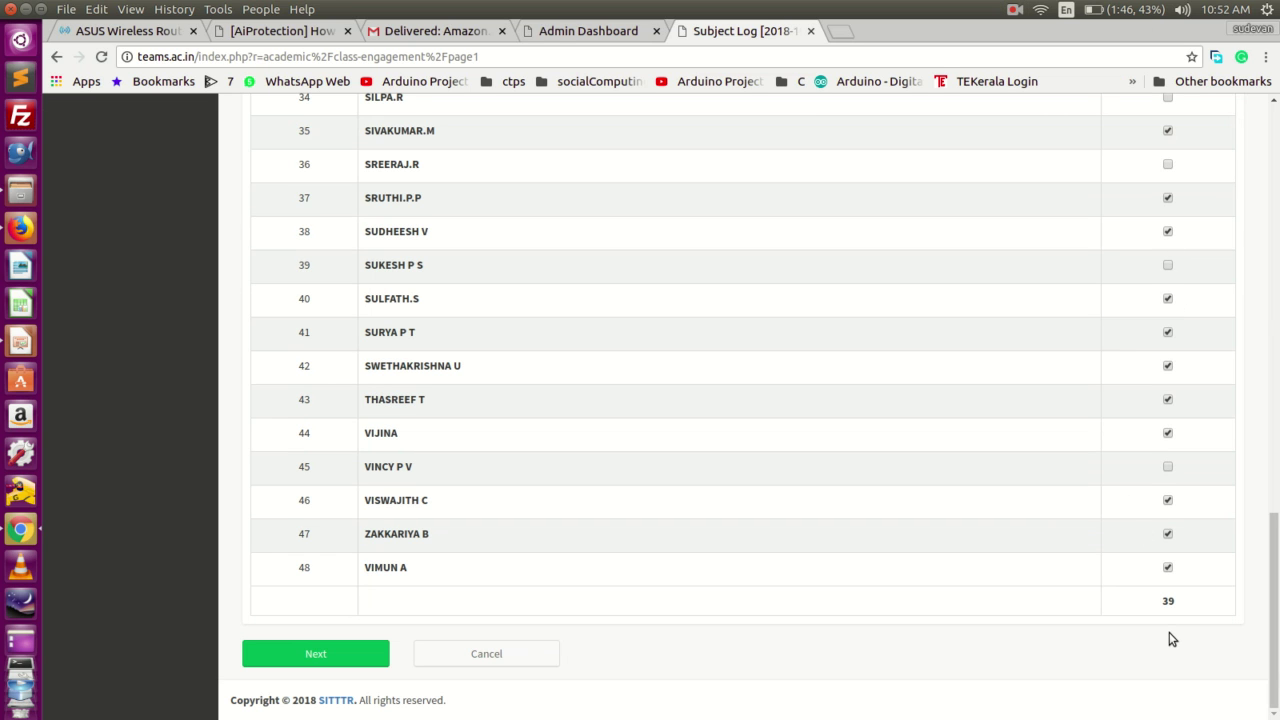
scroll(1169, 632, up, 2)
scroll(1168, 370, up, 2)
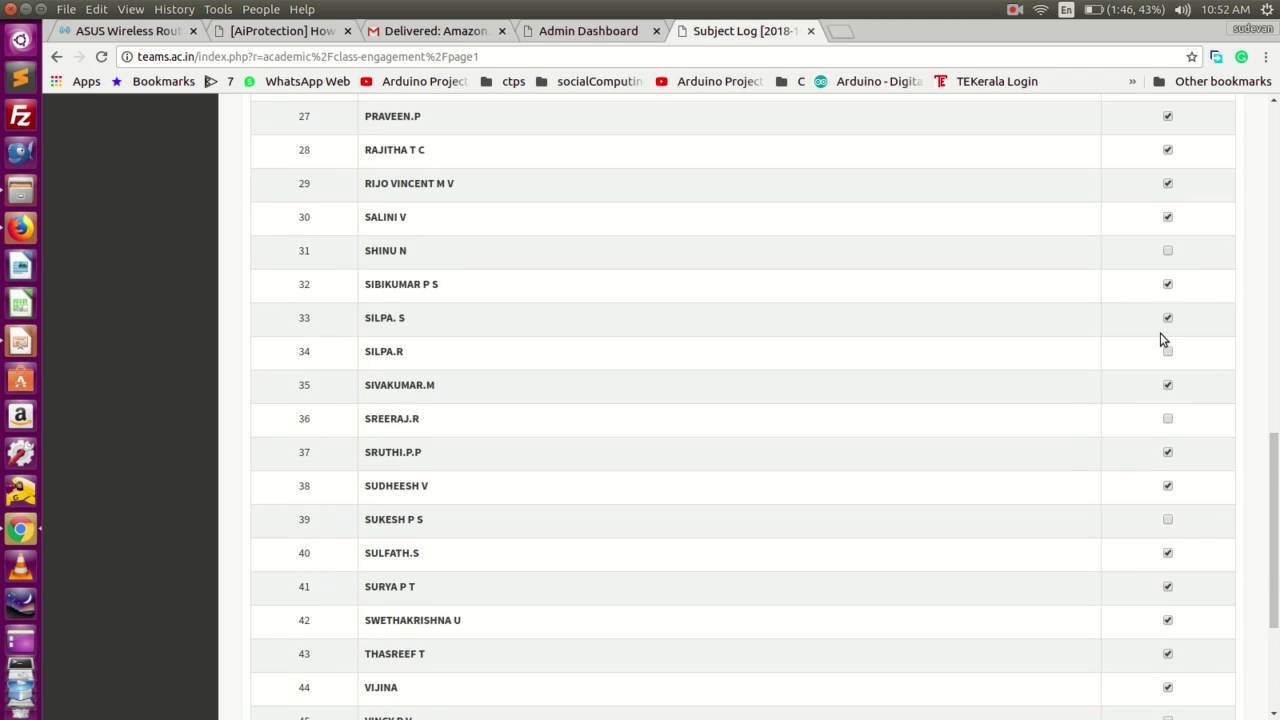
scroll(1162, 300, up, 2)
scroll(960, 430, down, 4)
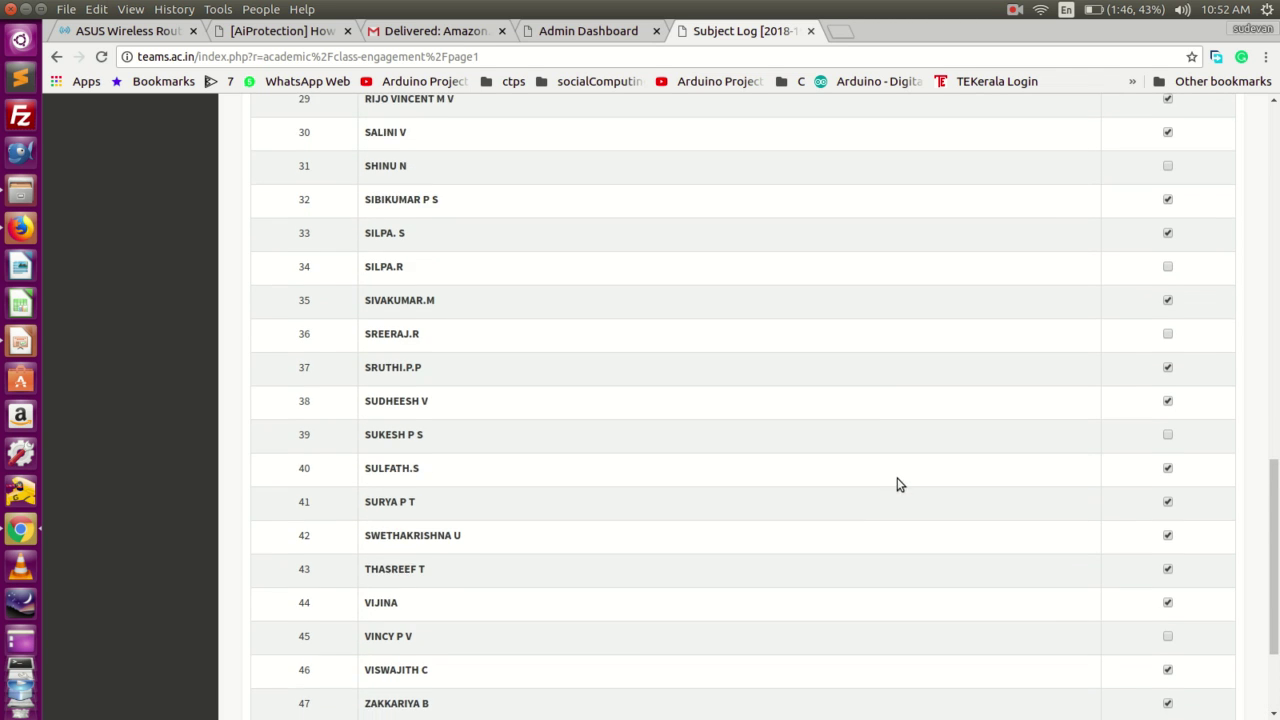
scroll(897, 484, down, 3)
click(312, 654)
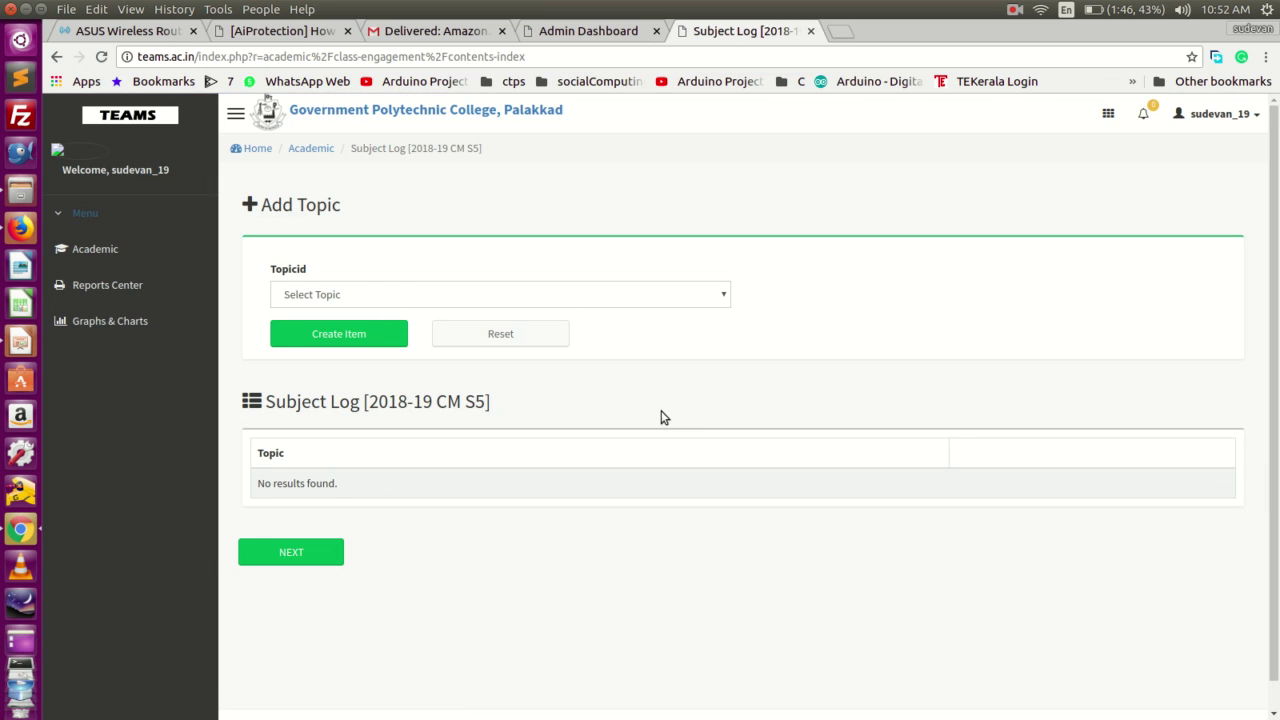
Step: Add the Unit1 topic 'Crimping of UTP Cable, Patch Panel Punching, Junction I/O Boxes' and continue
click(683, 297)
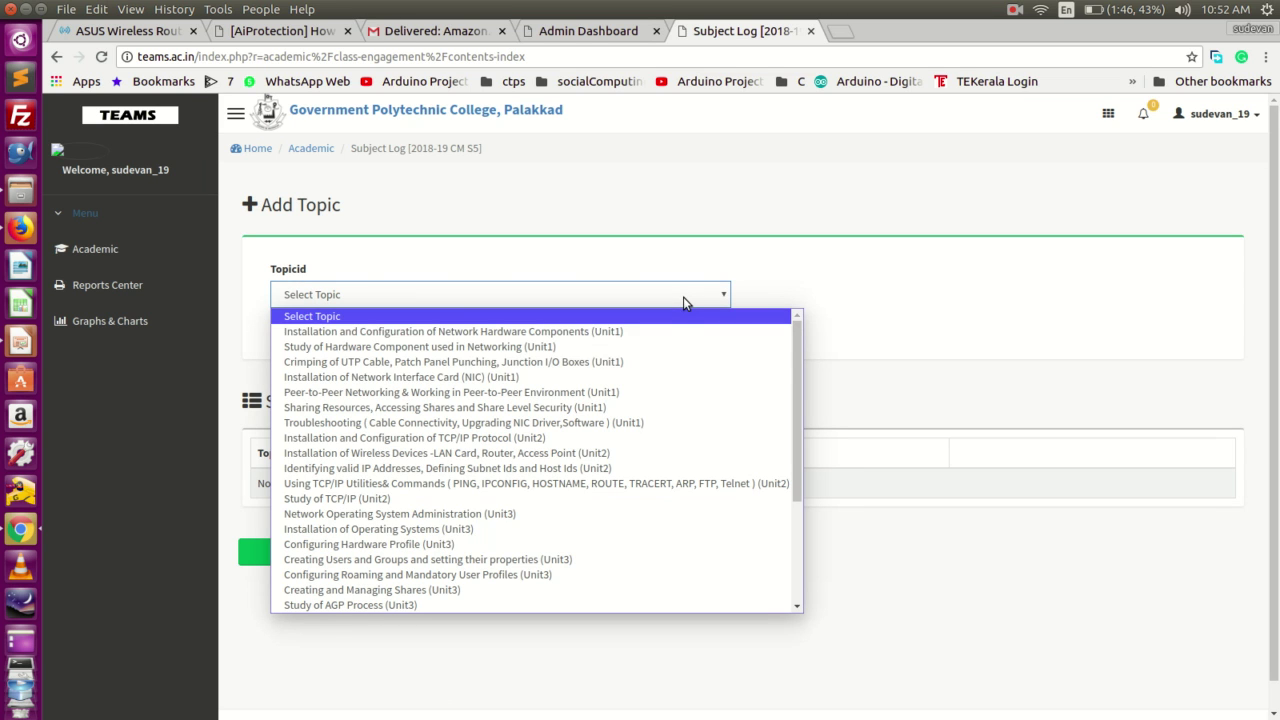
click(679, 296)
click(680, 296)
click(631, 363)
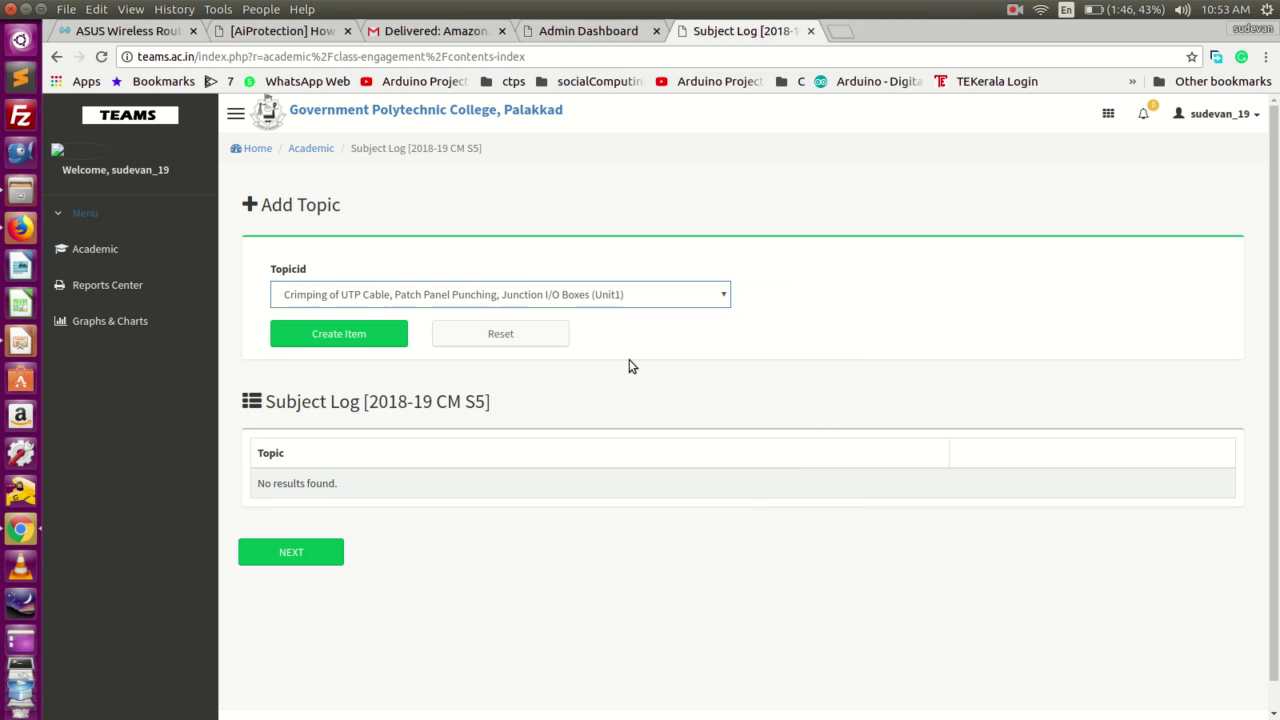
click(389, 340)
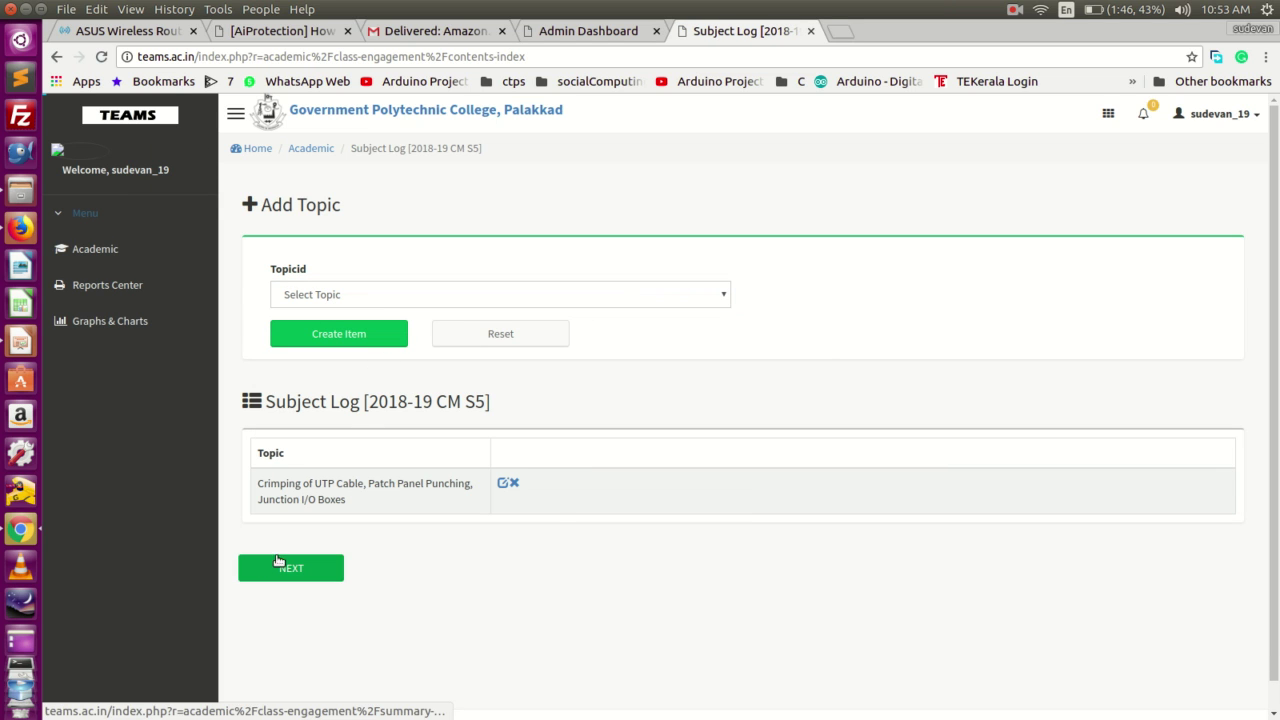
click(405, 294)
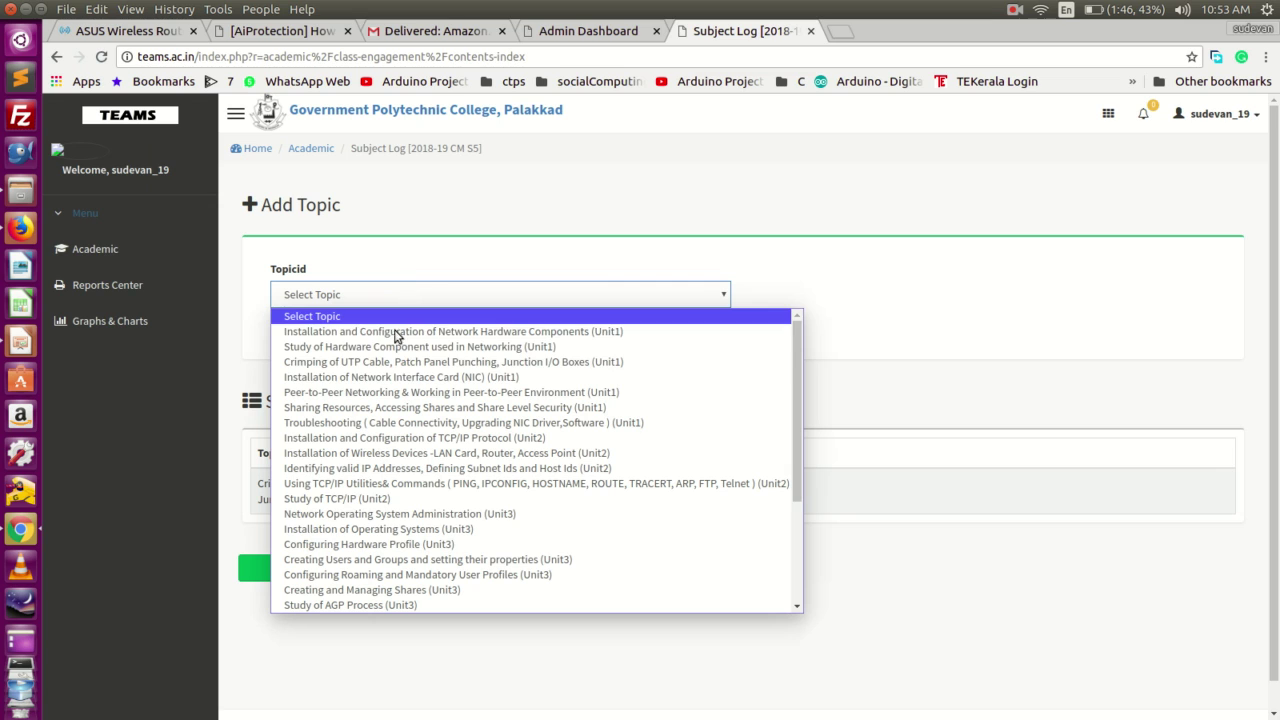
click(558, 242)
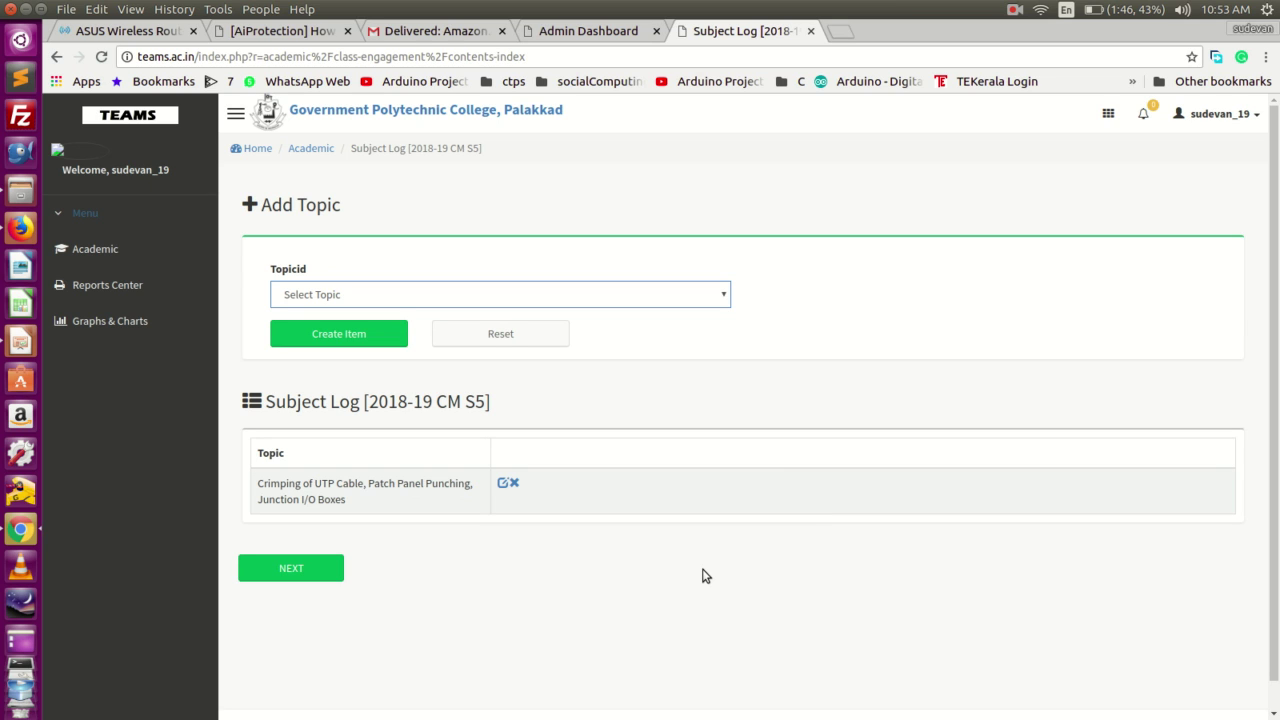
click(276, 580)
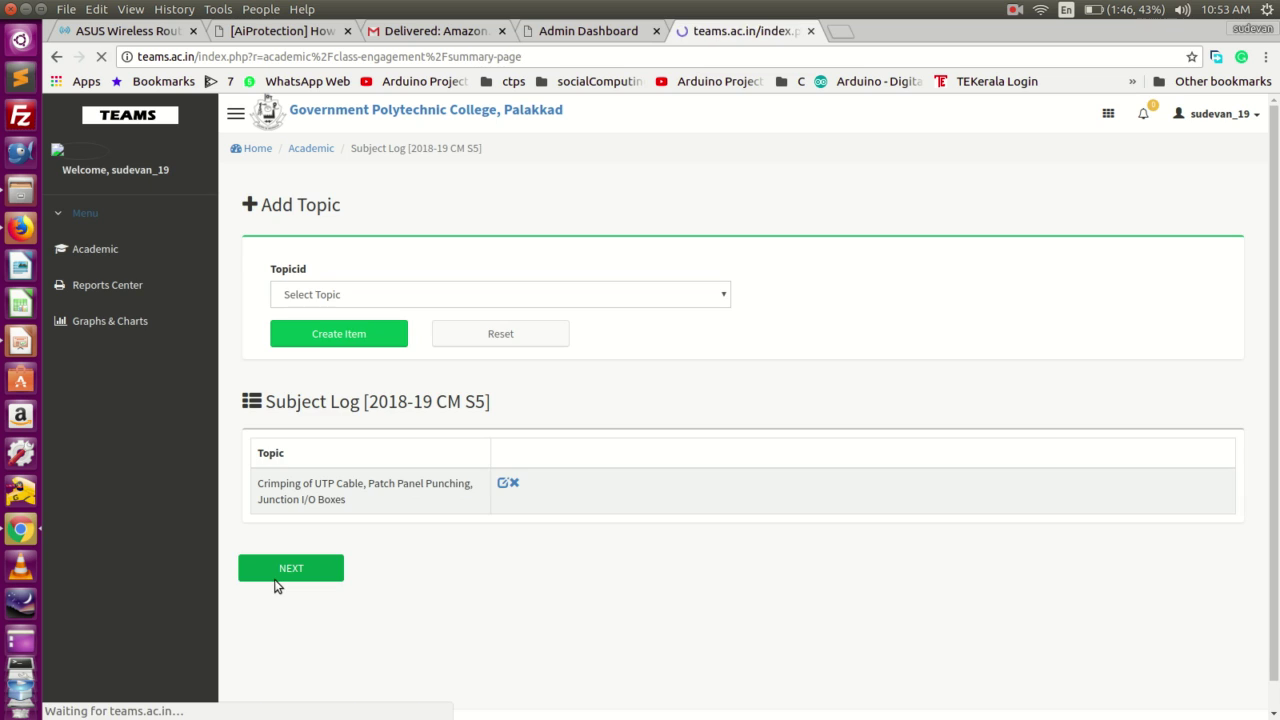
Step: Pass through the Additional Portions Covered field and save the 06-06-2018 subject log details
click(391, 348)
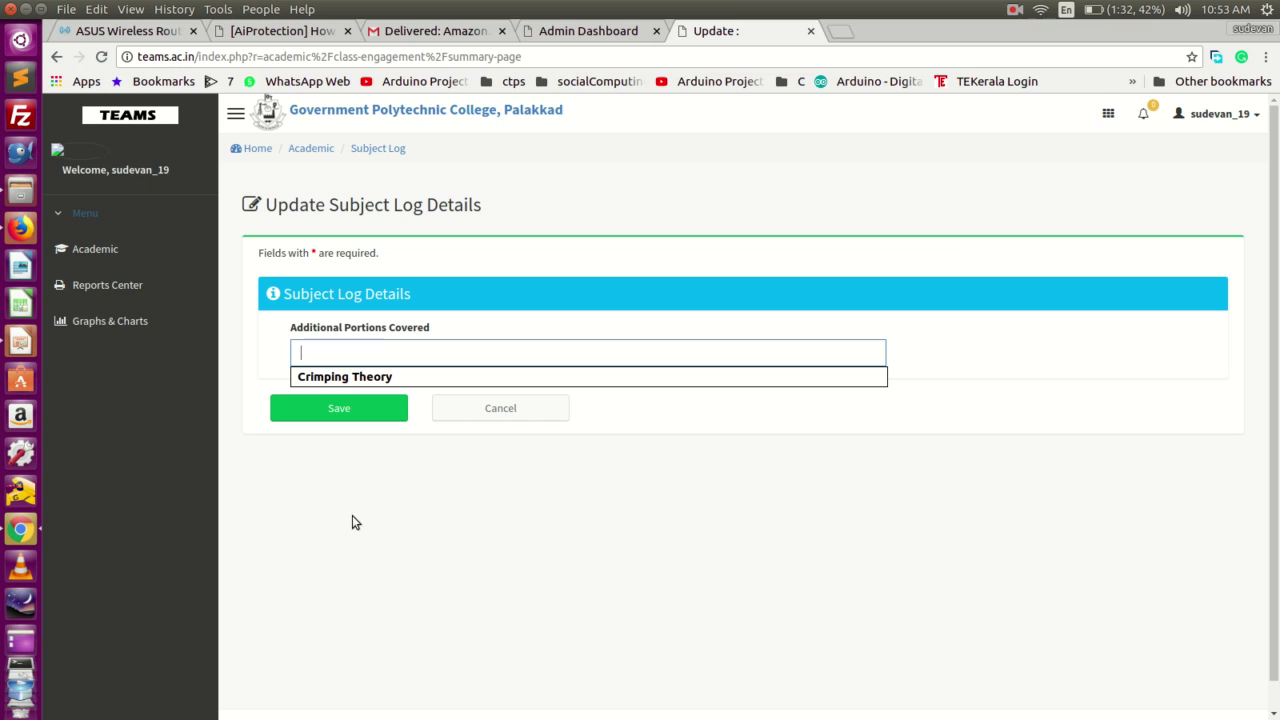
click(347, 462)
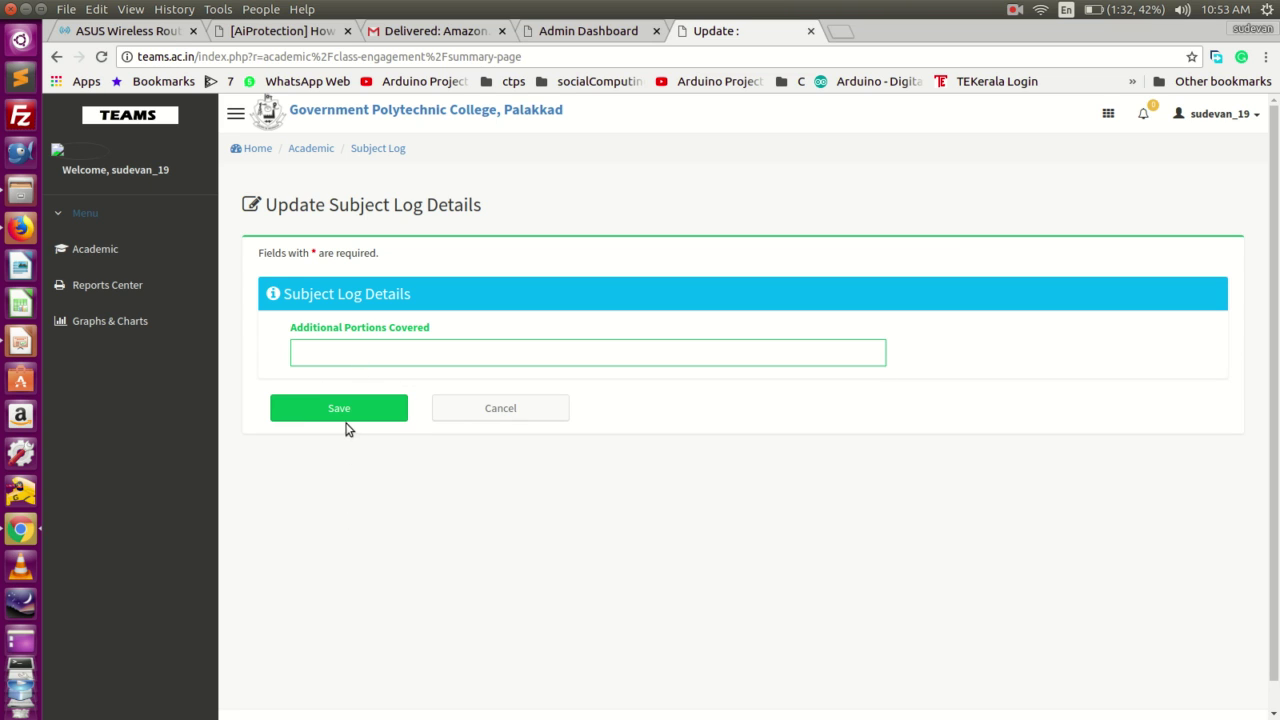
click(345, 411)
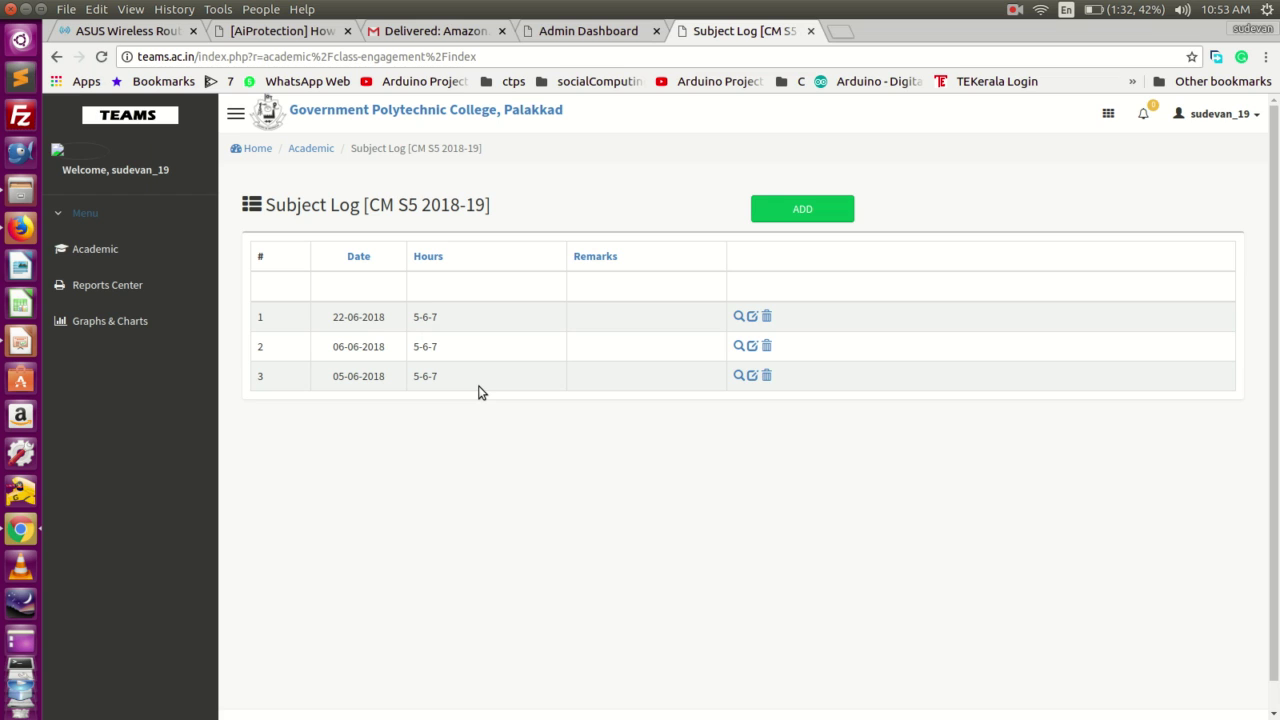
click(753, 377)
scroll(700, 410, down, 1)
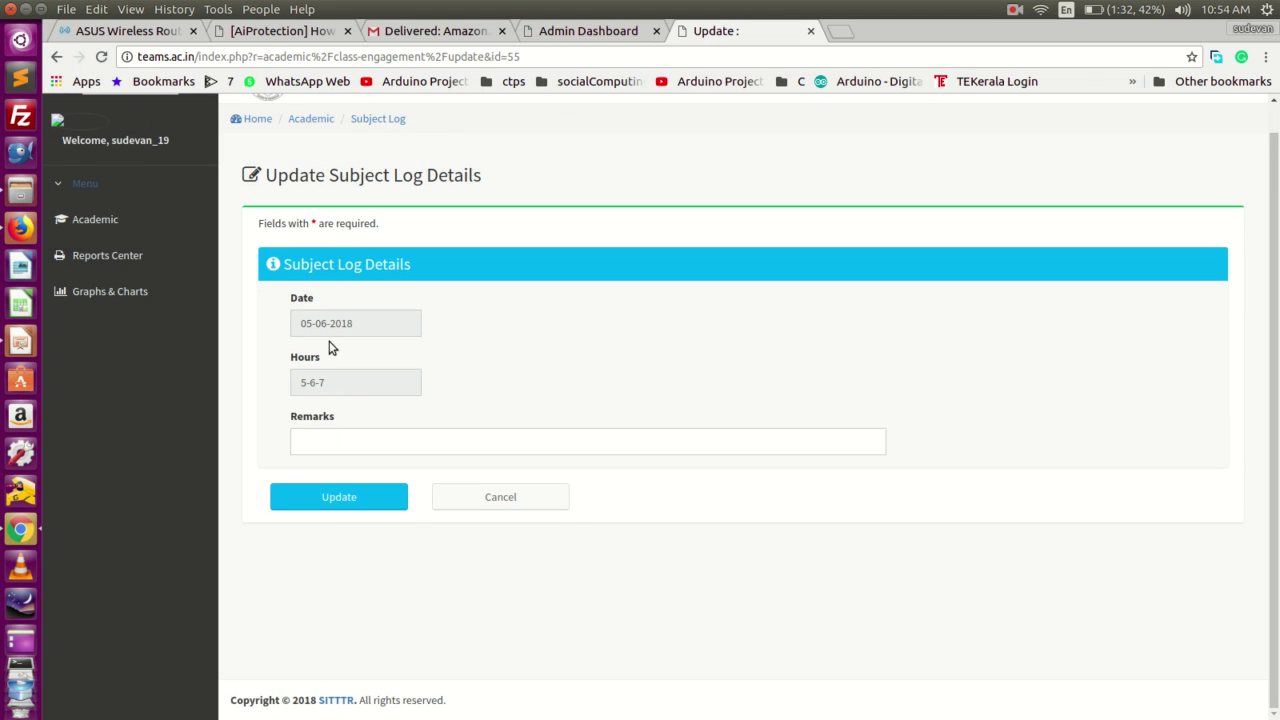
click(340, 496)
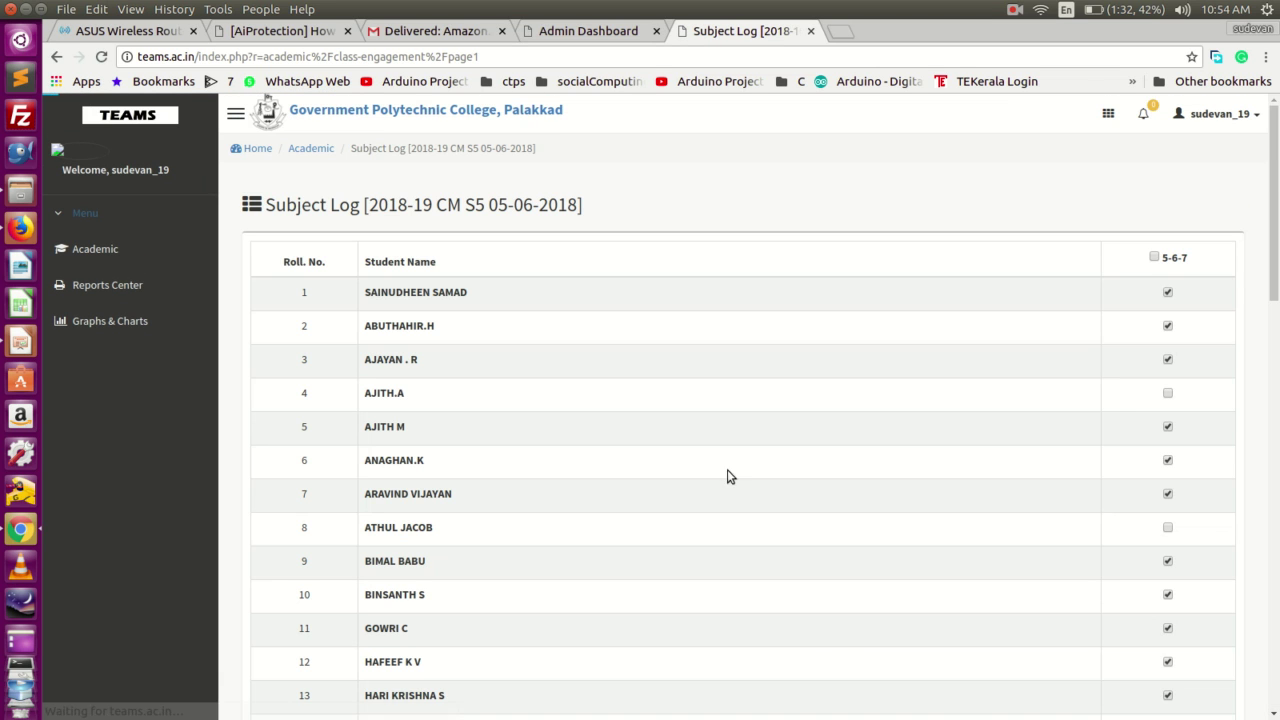
scroll(860, 654, down, 8)
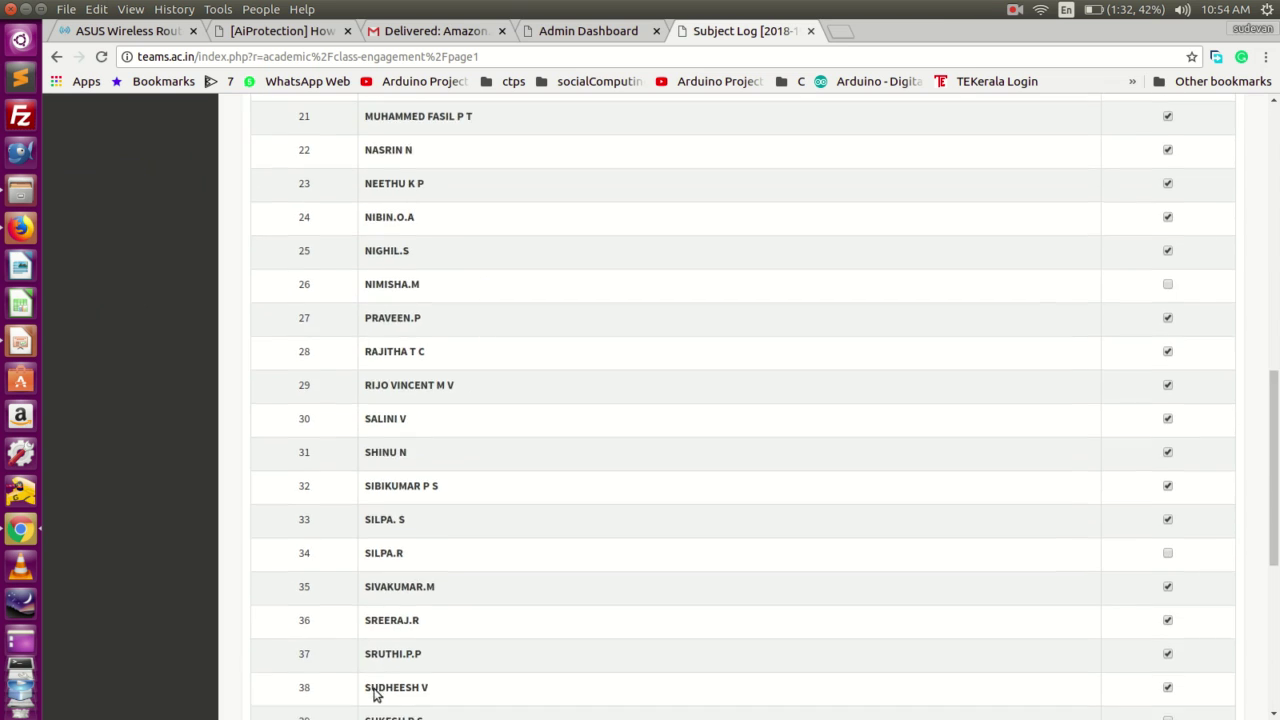
scroll(375, 695, down, 5)
click(368, 645)
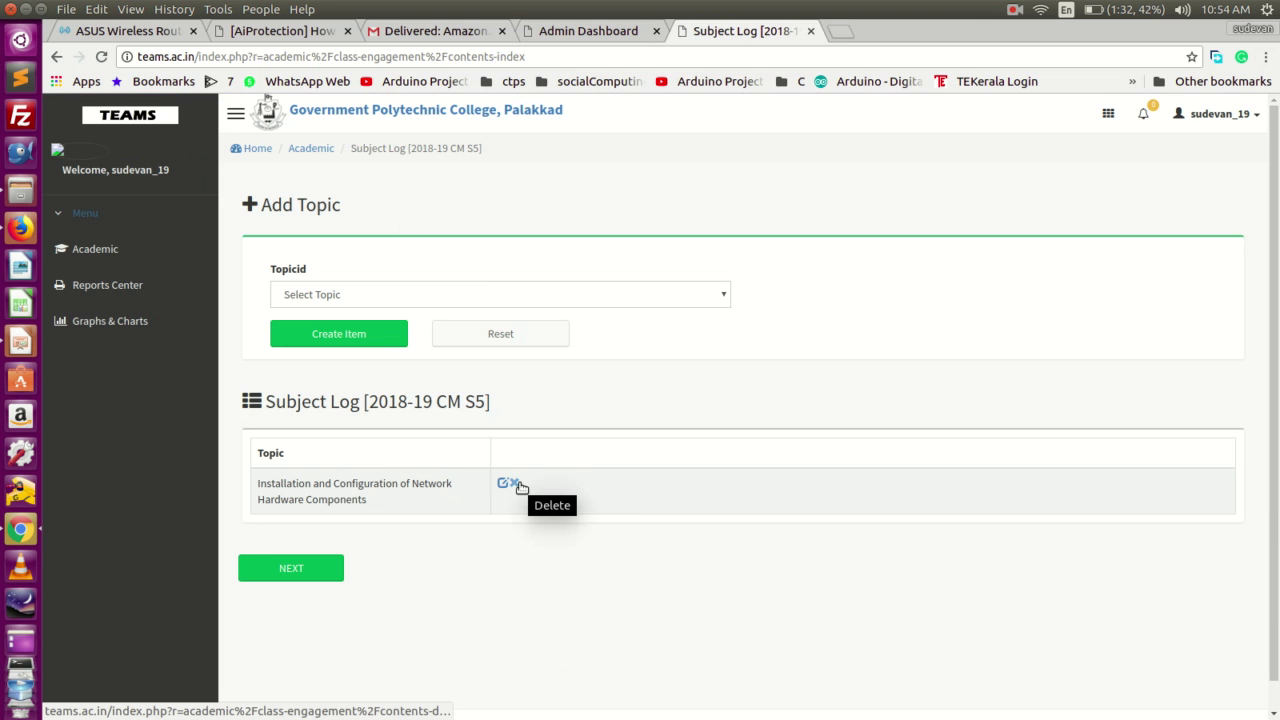
click(501, 485)
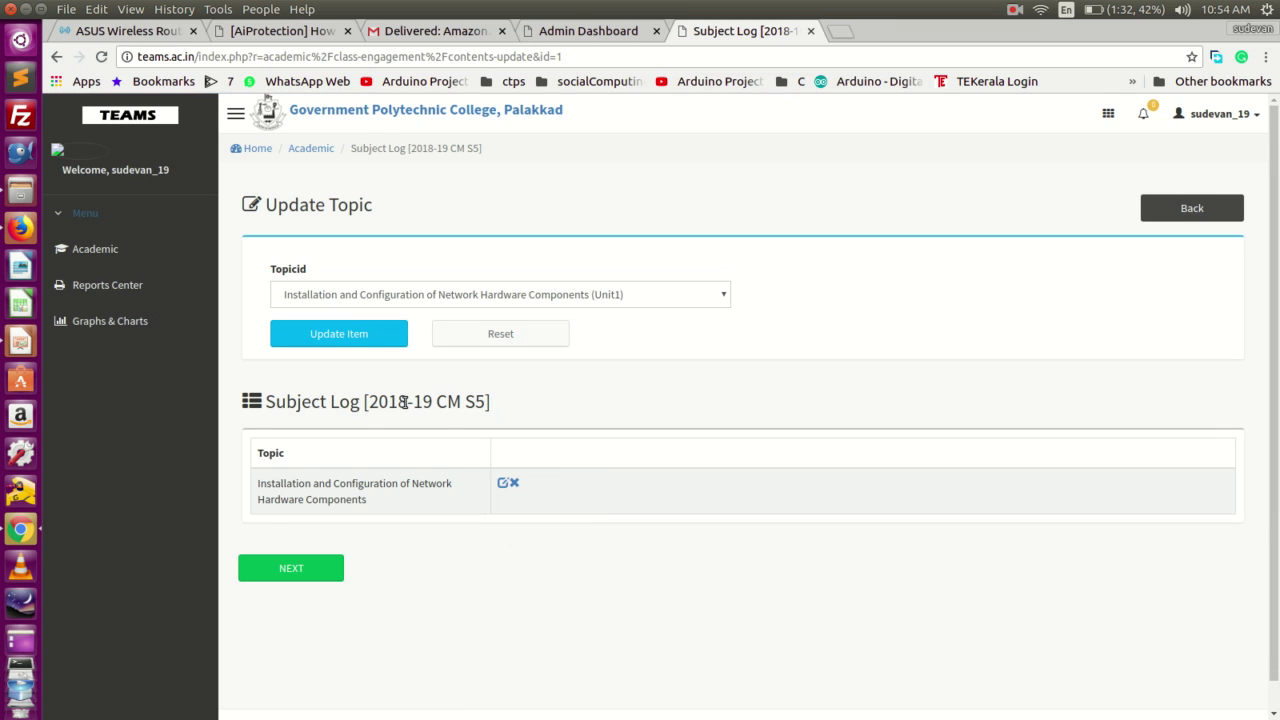
click(305, 572)
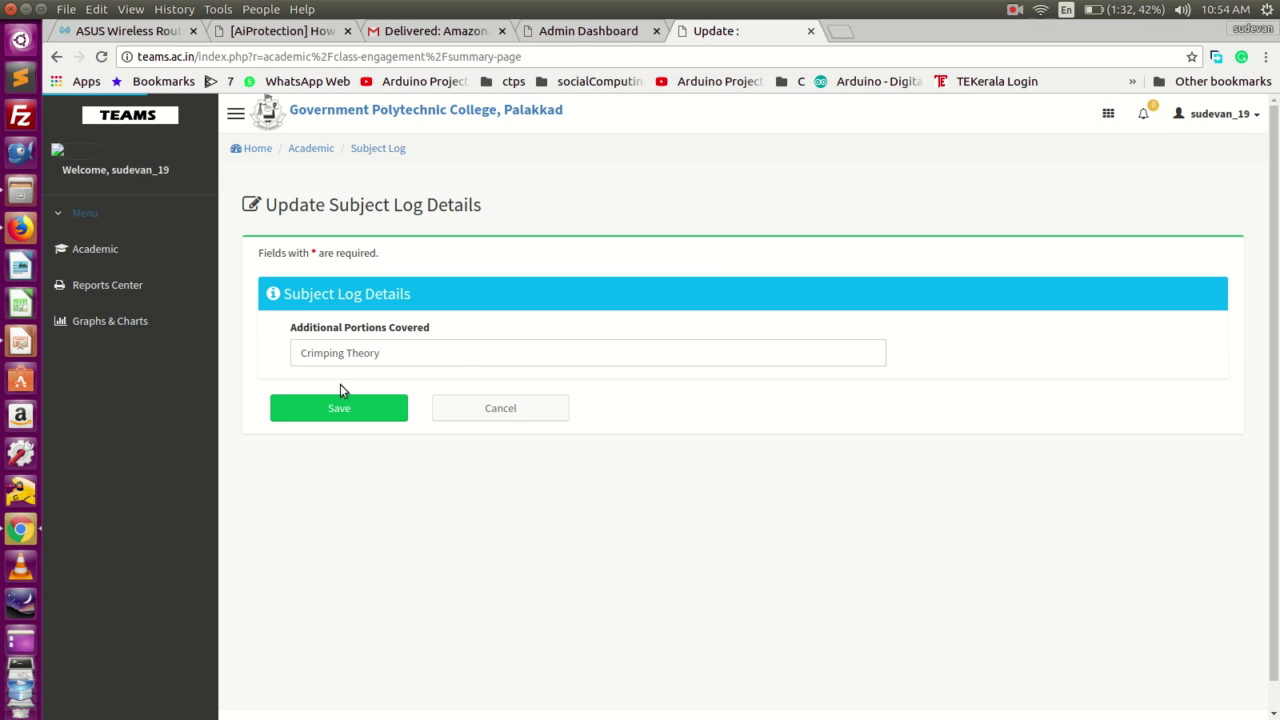
double_click(461, 353)
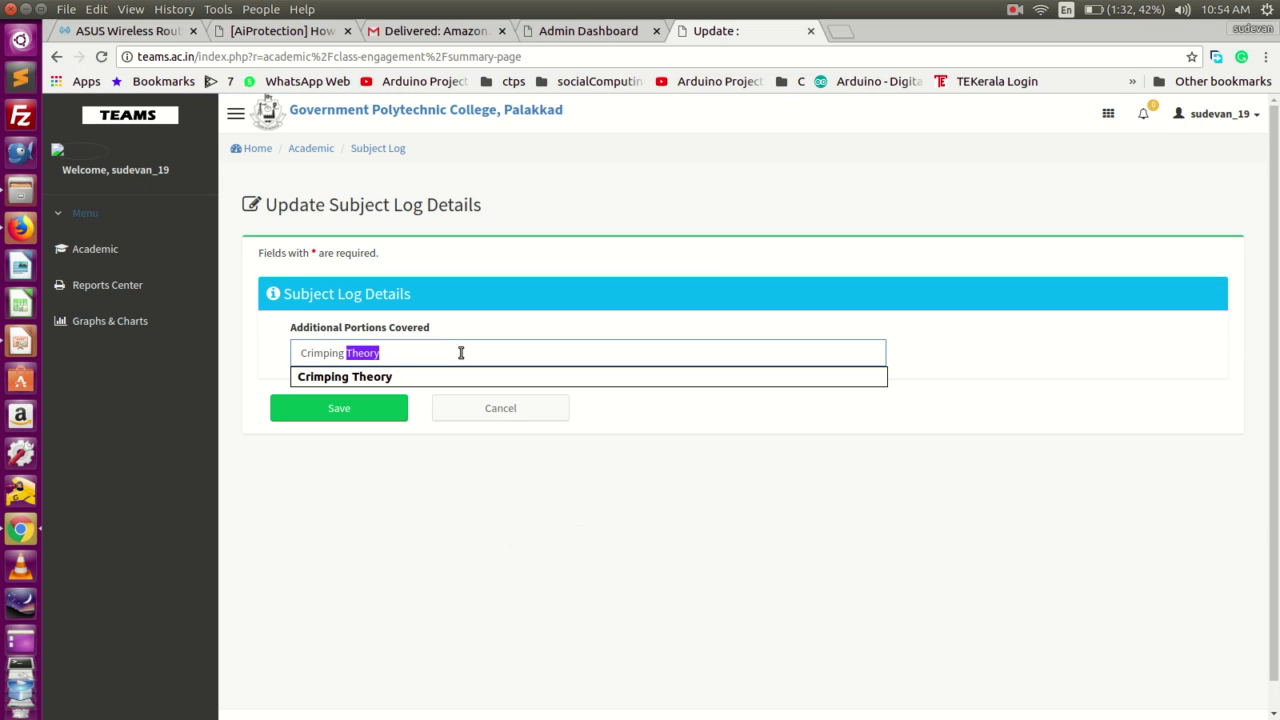
click(461, 353)
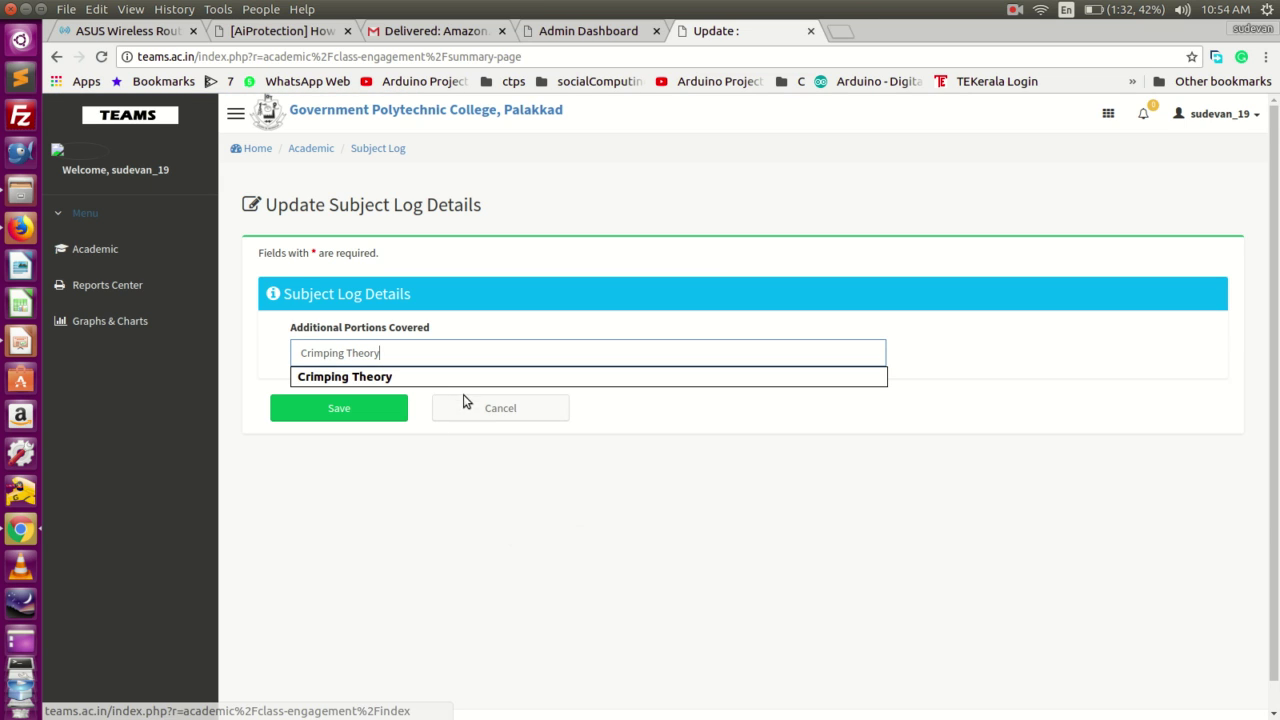
click(460, 416)
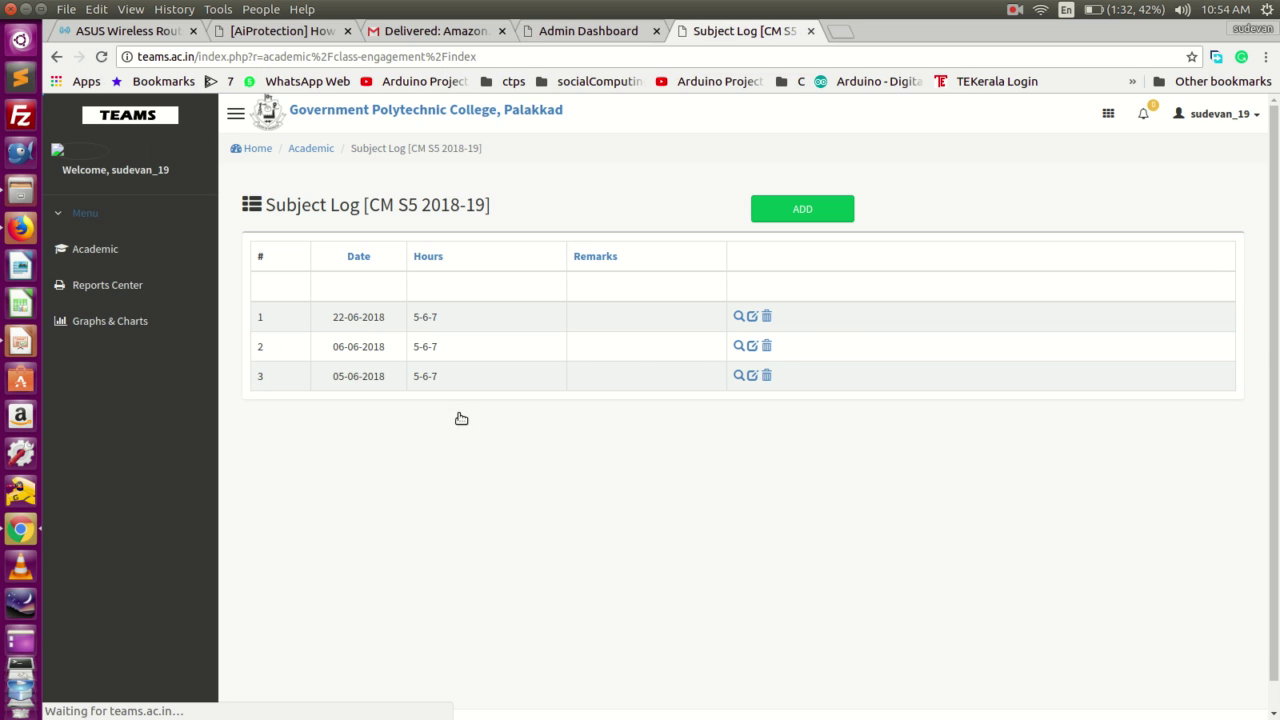